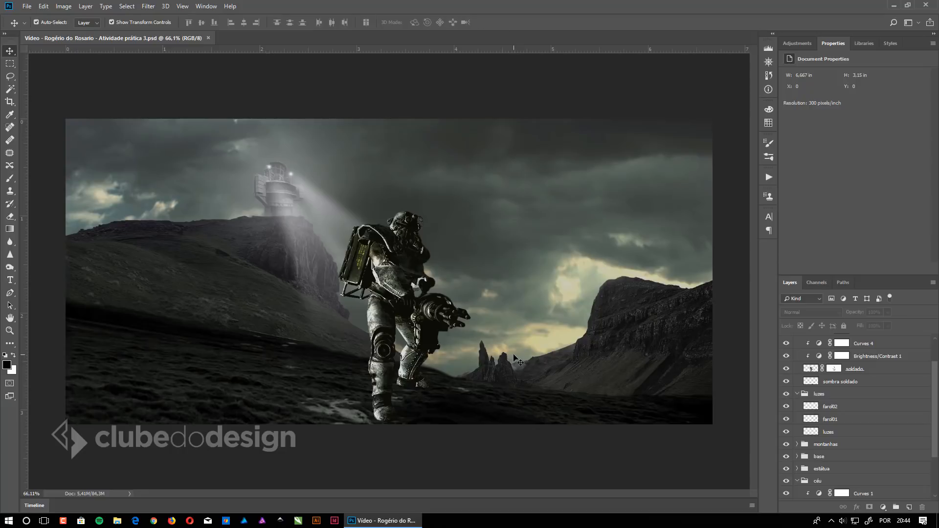
# Step: Collapse the soldado, luzes and céu layer groups and clear the layer selection
pyautogui.moveTo(936, 411); pyautogui.dragTo(935, 388)
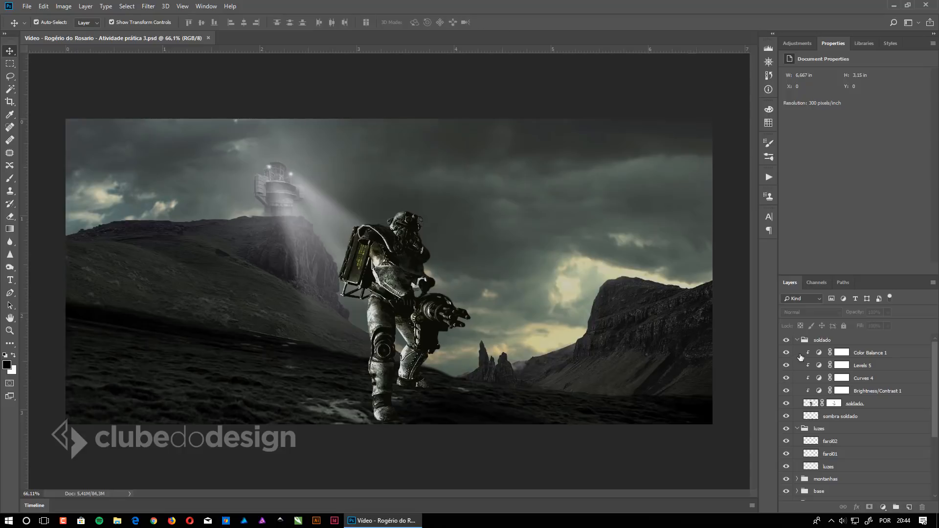
pyautogui.scroll(-1, 840, 388)
pyautogui.scroll(2, 840, 388)
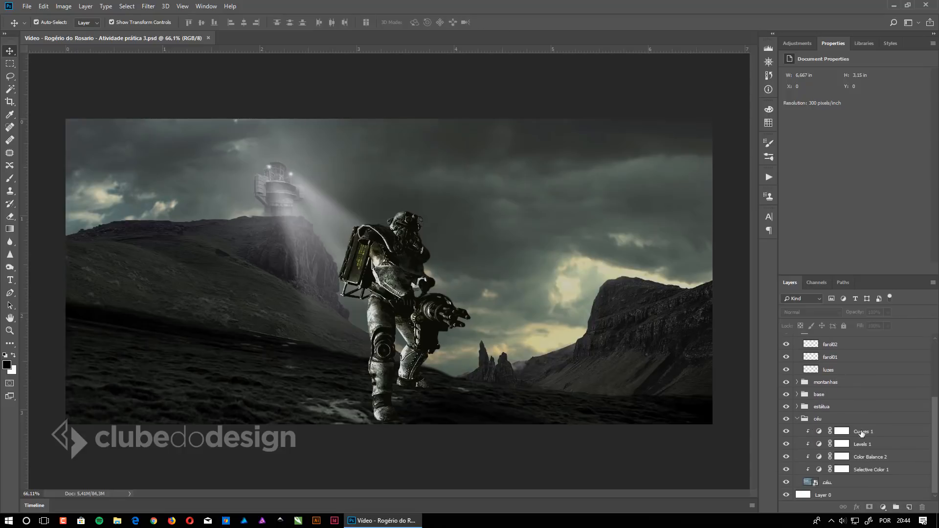
pyautogui.click(800, 341)
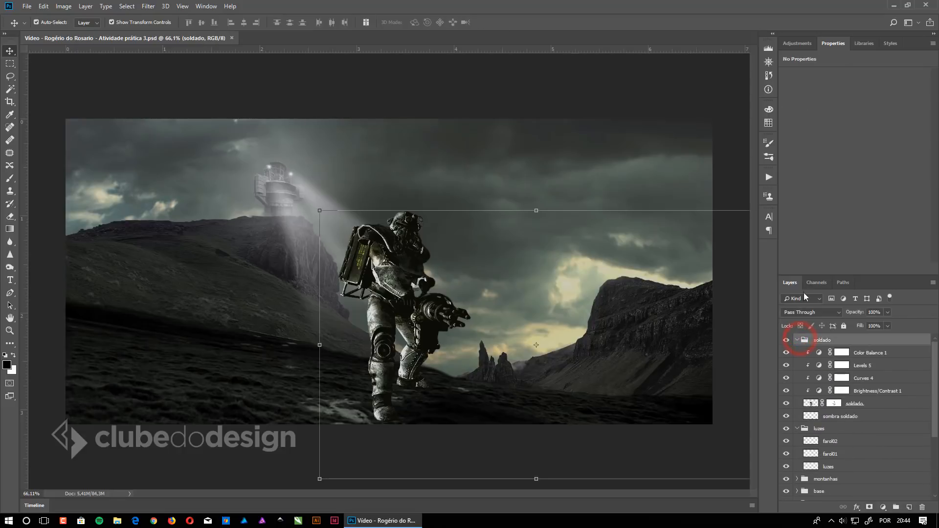
pyautogui.click(797, 340)
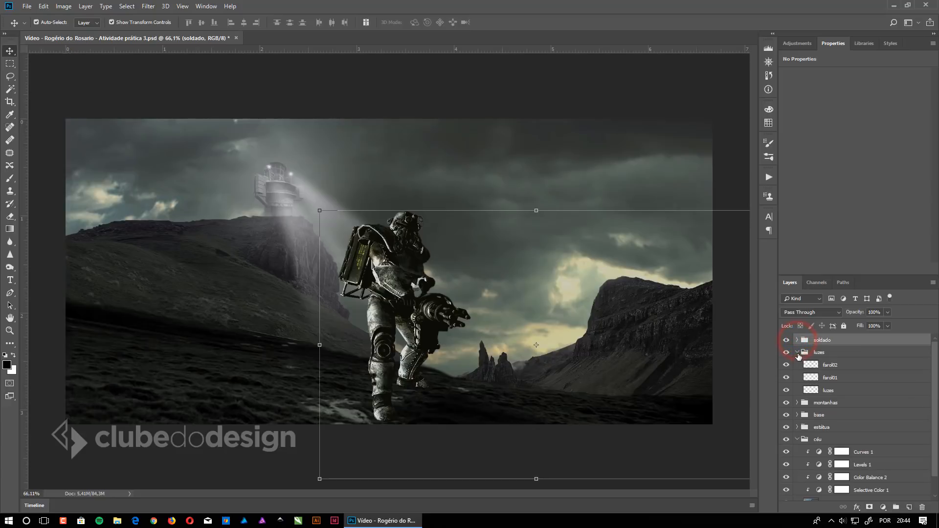
pyautogui.click(797, 352)
pyautogui.click(796, 402)
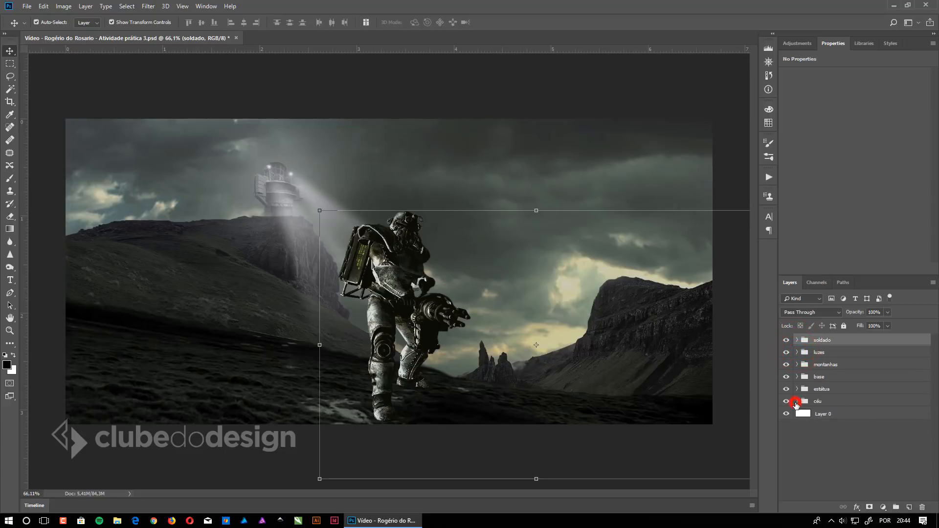
pyautogui.click(856, 458)
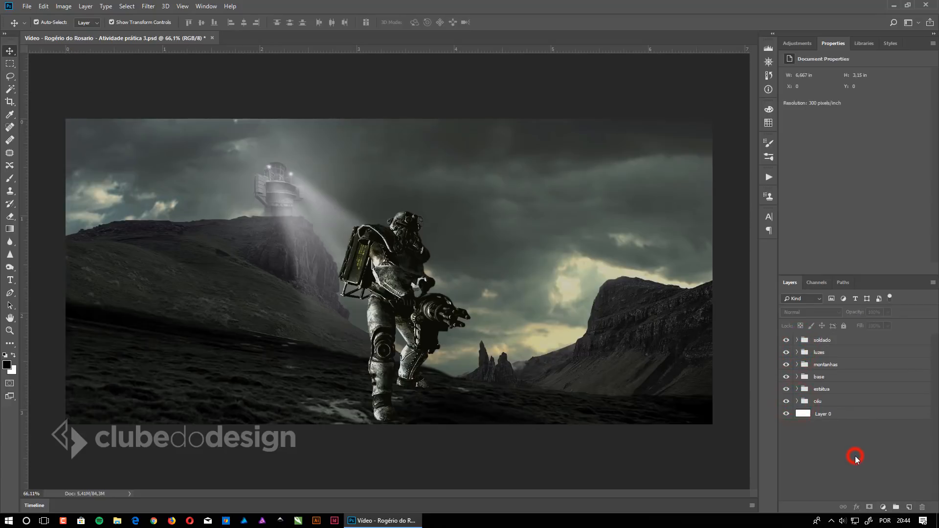
# Step: Select each layer group in turn from céu up to soldado to review how the composition is organised
pyautogui.click(844, 400)
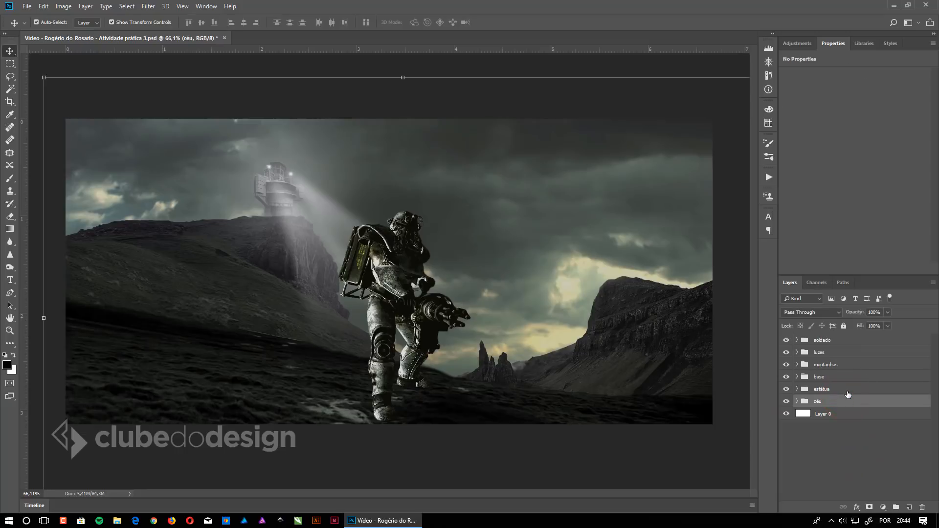
pyautogui.click(848, 389)
pyautogui.click(840, 376)
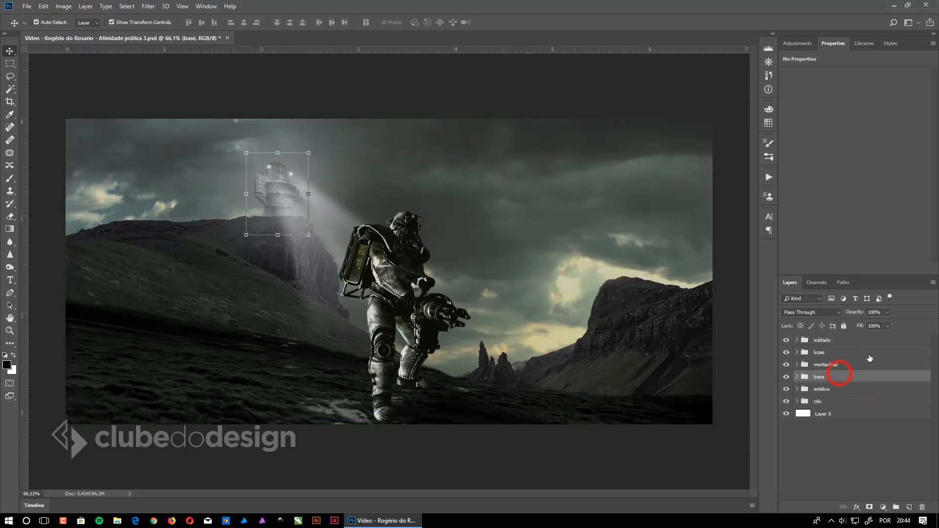
pyautogui.click(844, 365)
pyautogui.click(842, 352)
pyautogui.click(841, 341)
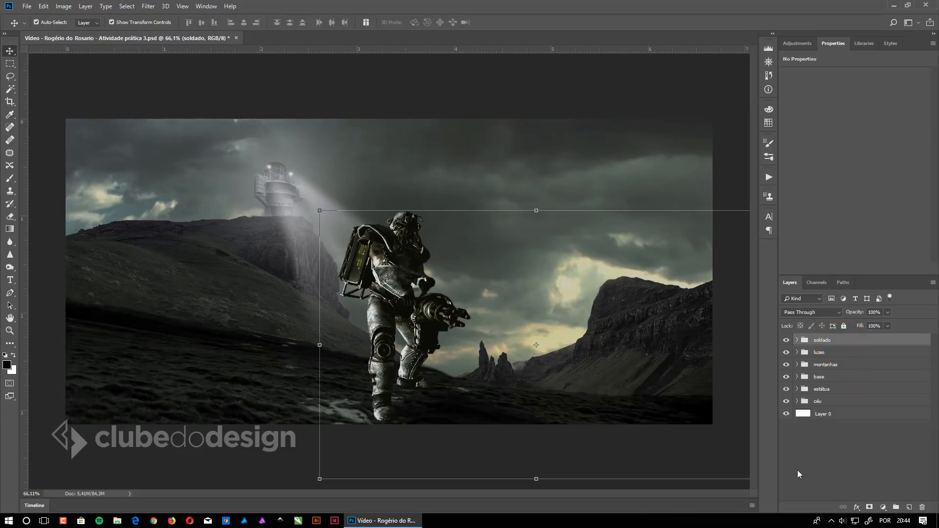
# Step: Go through the layer groups again from céu up to soldado and back down to céu to examine their stacking order
pyautogui.click(829, 402)
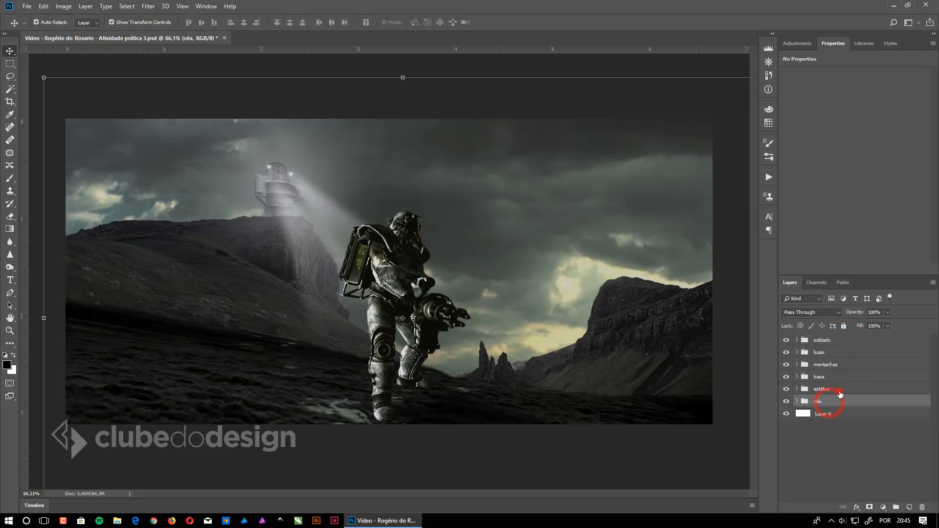
pyautogui.click(834, 390)
pyautogui.click(837, 377)
pyautogui.click(834, 366)
pyautogui.click(836, 353)
pyautogui.click(837, 341)
pyautogui.click(835, 352)
pyautogui.click(838, 364)
pyautogui.click(840, 377)
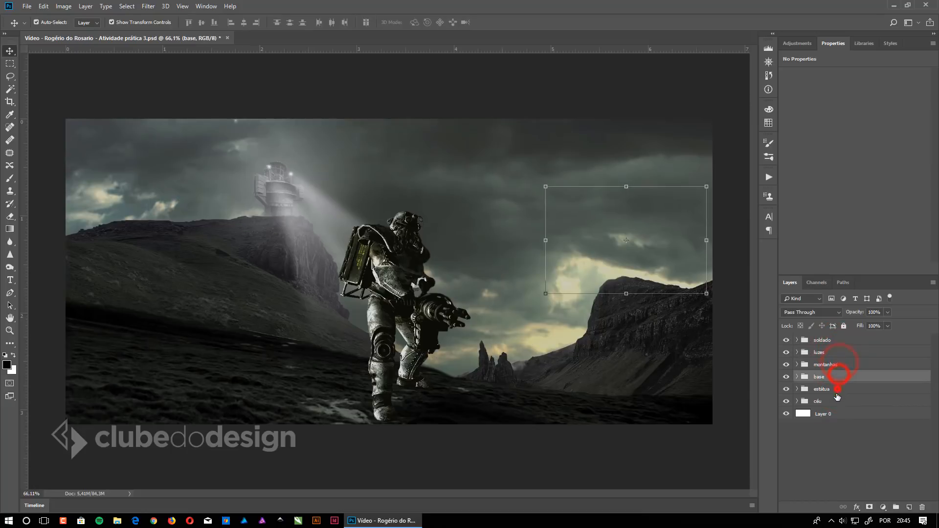
pyautogui.click(838, 389)
pyautogui.click(837, 401)
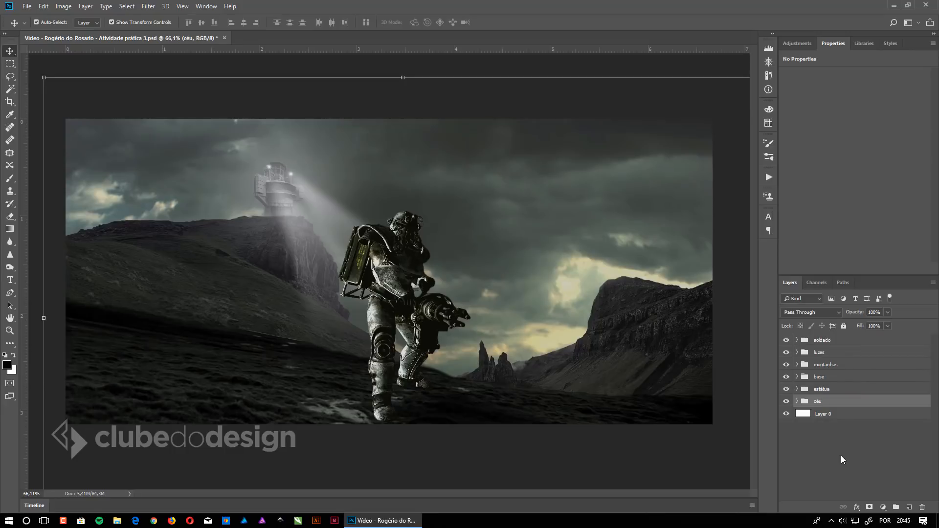
# Step: Hide the layer groups one by one from soldado to céu and show them all again to examine the scene's build-up
pyautogui.click(785, 340)
pyautogui.click(786, 352)
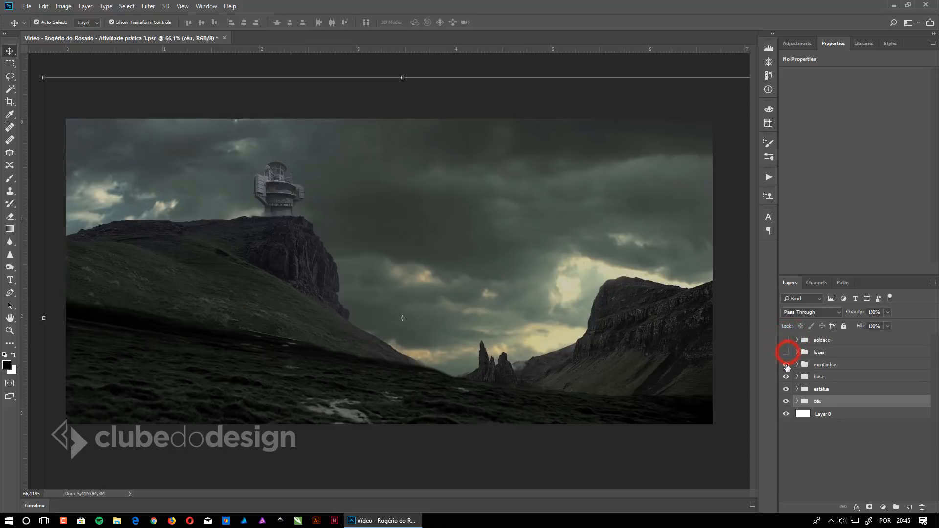
pyautogui.click(786, 364)
pyautogui.click(786, 377)
pyautogui.click(786, 389)
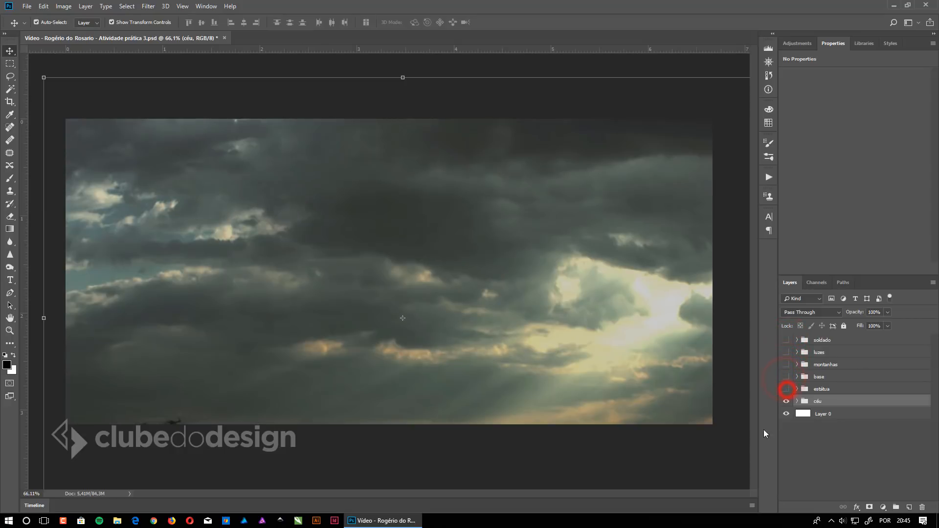
pyautogui.click(785, 401)
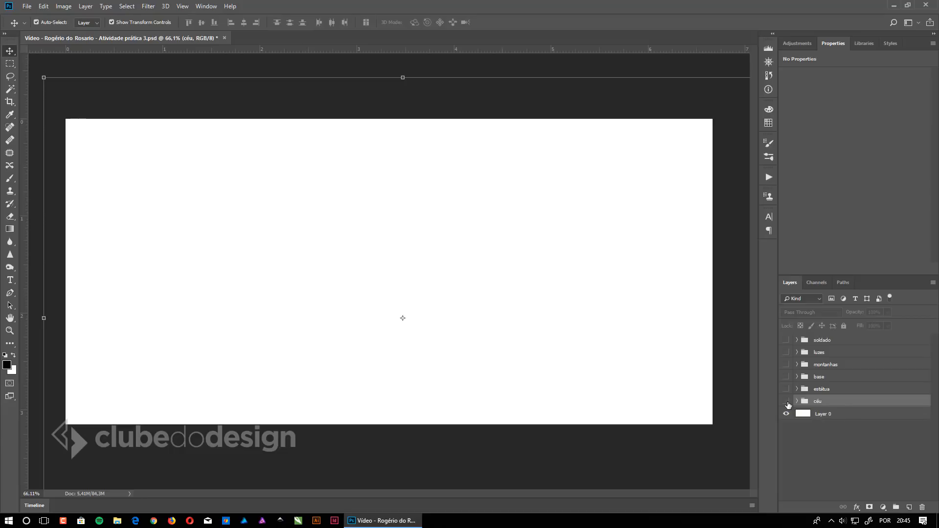
pyautogui.moveTo(787, 402); pyautogui.dragTo(786, 340)
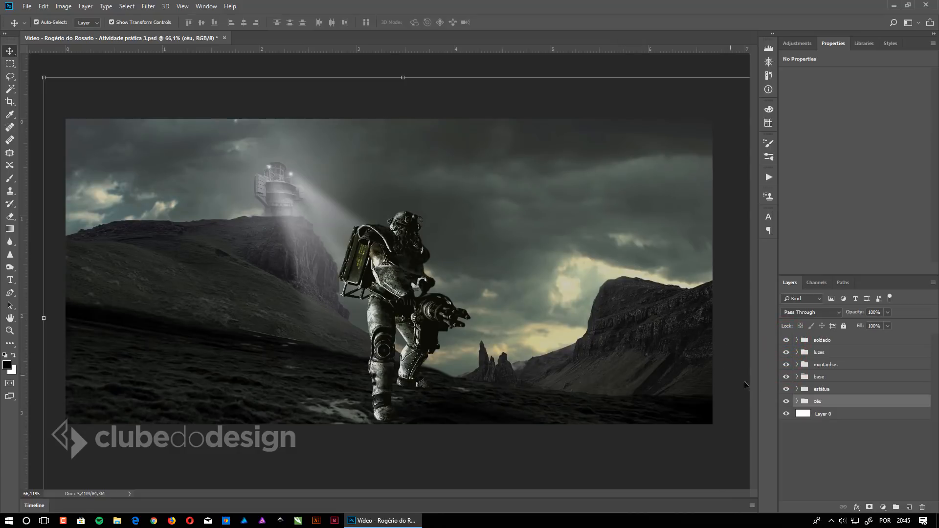
# Step: Expand the soldado, luzes and montanhas layer groups
pyautogui.click(797, 339)
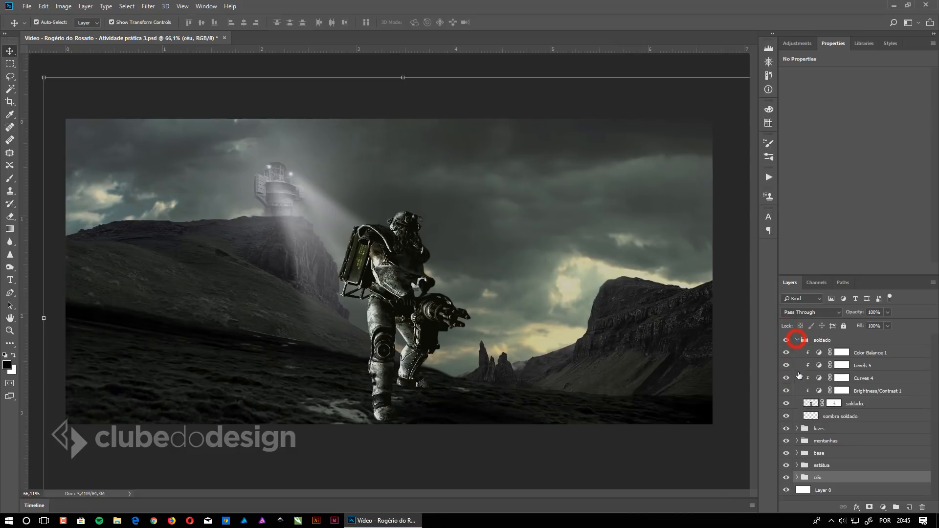
pyautogui.click(796, 429)
pyautogui.scroll(-2, 800, 430)
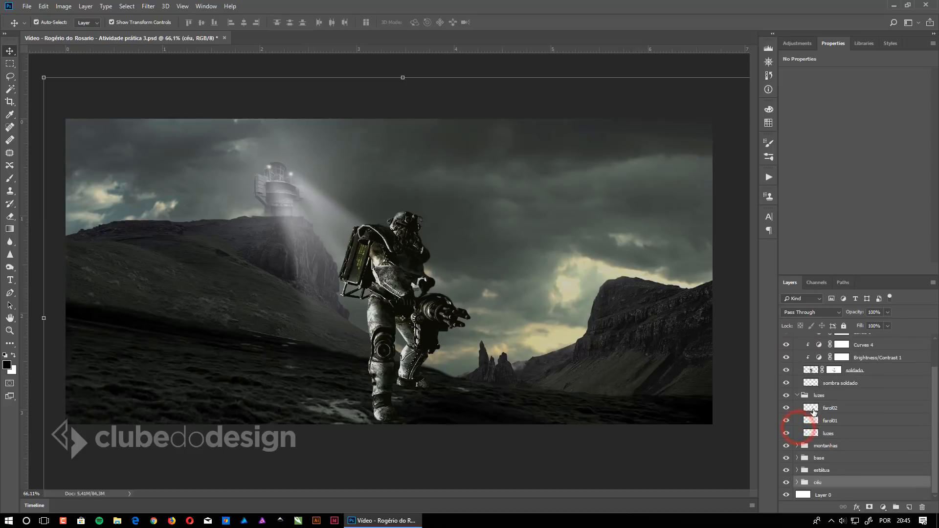
pyautogui.click(796, 446)
pyautogui.scroll(2, 796, 443)
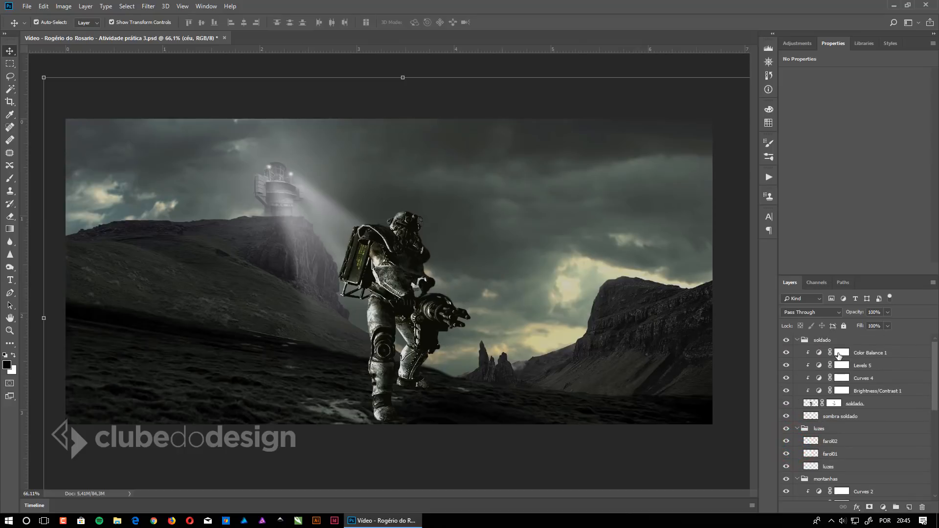
# Step: Toggle the montanhas group's visibility off and on and look through its layers
pyautogui.scroll(-5, 838, 354)
pyautogui.click(786, 394)
pyautogui.click(785, 394)
pyautogui.scroll(-2, 877, 410)
pyautogui.scroll(-6, 878, 410)
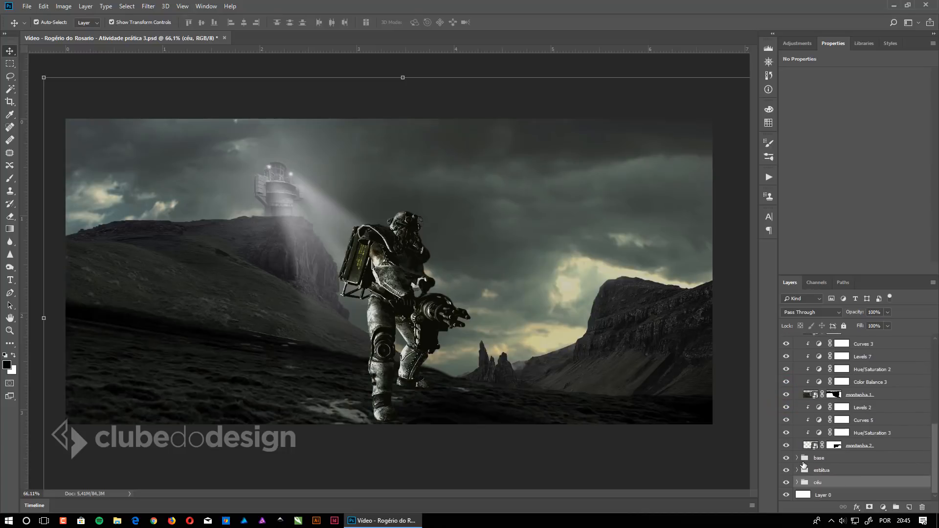
# Step: Expand the base, estátua and céu layer groups, toggling the base group's visibility off and on to check it
pyautogui.click(800, 458)
pyautogui.click(797, 458)
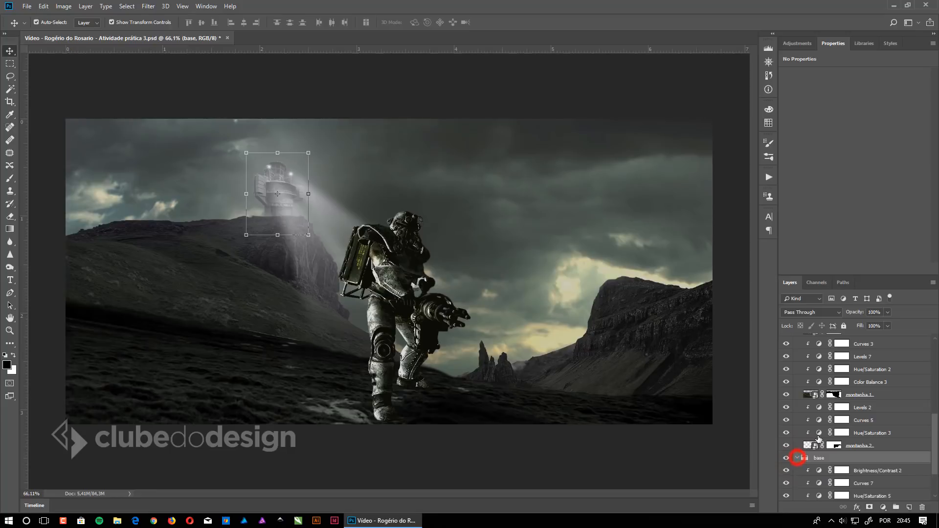
pyautogui.scroll(-3, 819, 439)
pyautogui.click(787, 408)
pyautogui.click(786, 408)
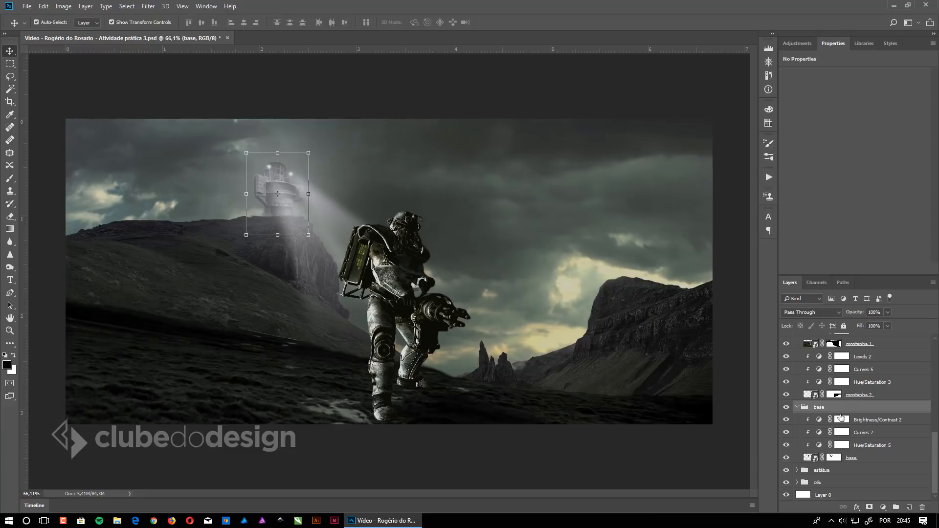
pyautogui.click(797, 470)
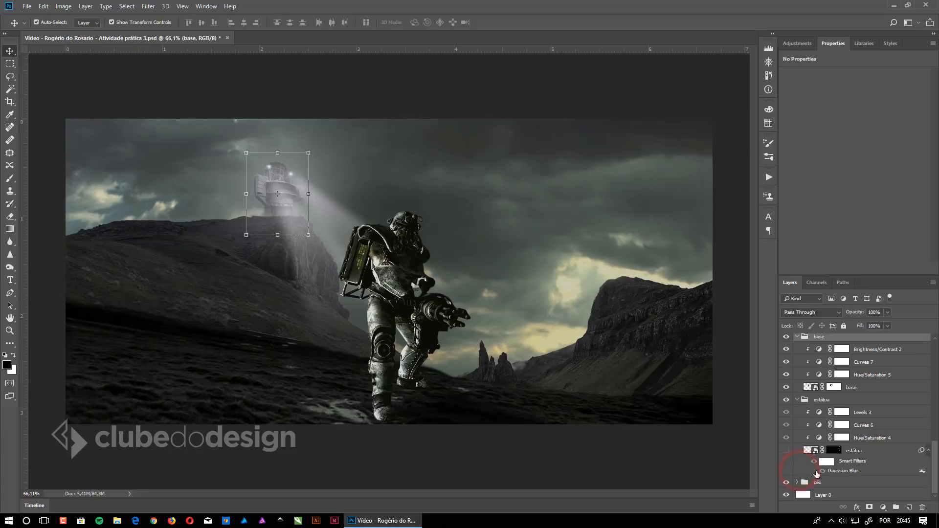
pyautogui.click(797, 483)
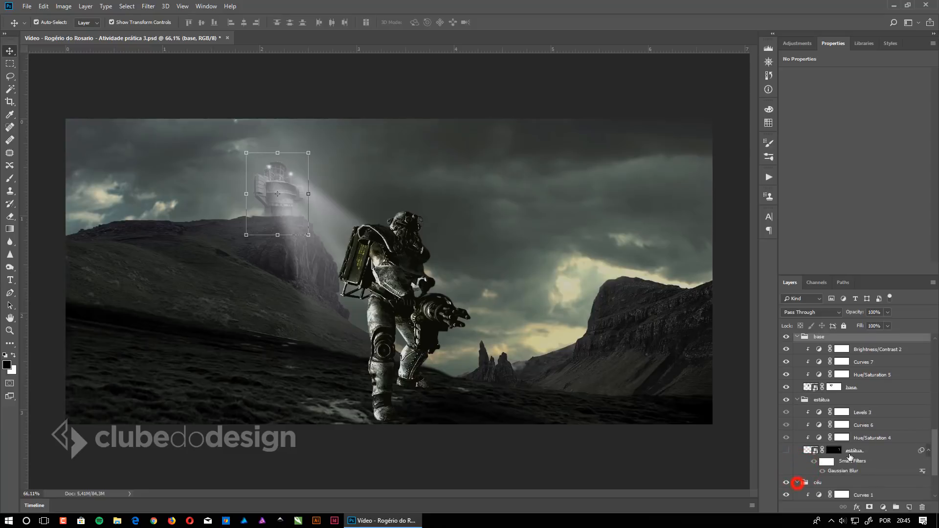
# Step: Delete the estátua layer group together with its contents
pyautogui.click(797, 400)
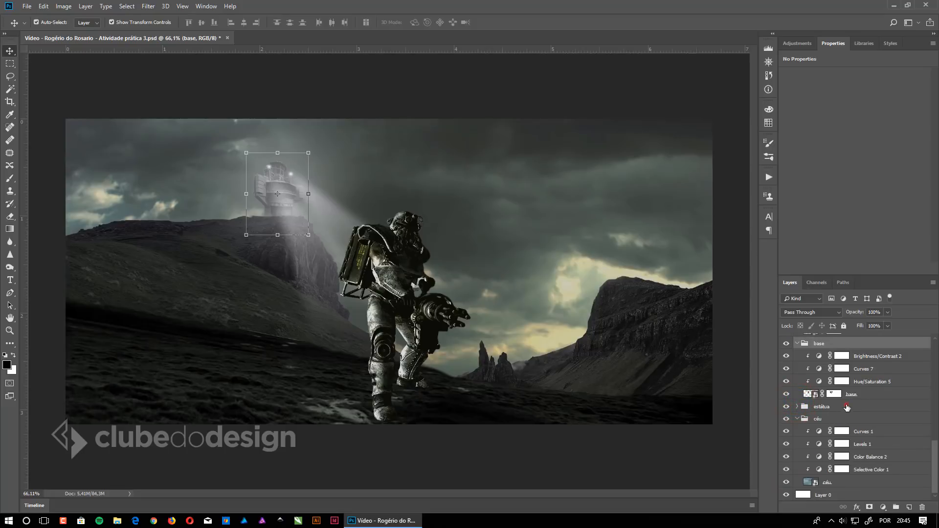
pyautogui.click(846, 406)
pyautogui.click(922, 507)
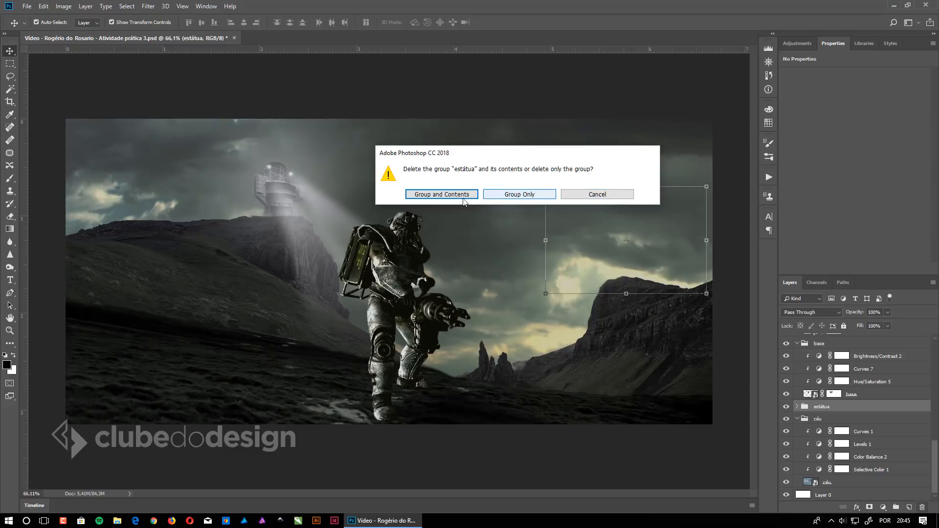
pyautogui.click(446, 194)
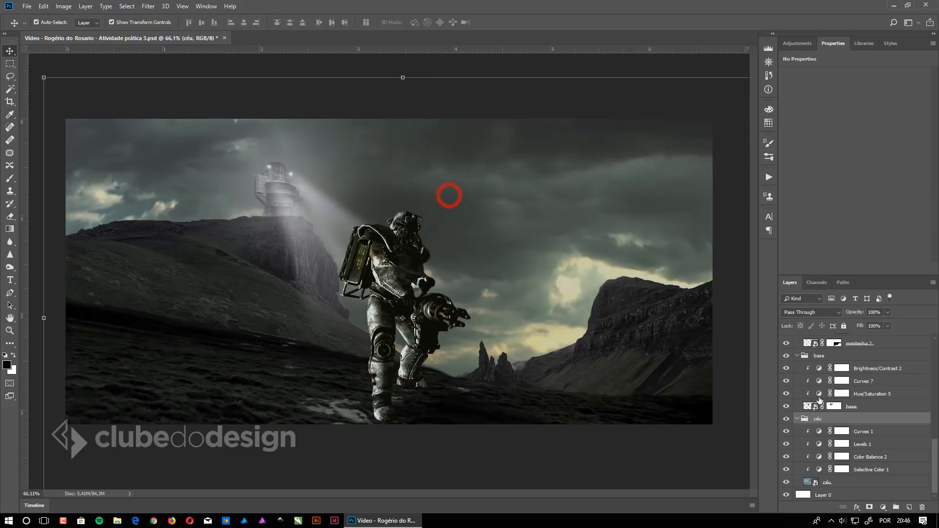
pyautogui.click(797, 419)
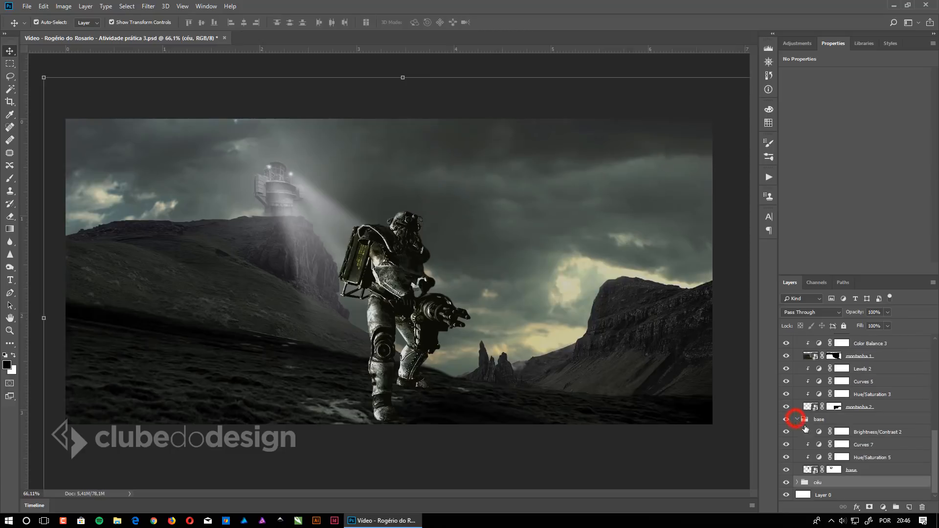
pyautogui.click(795, 483)
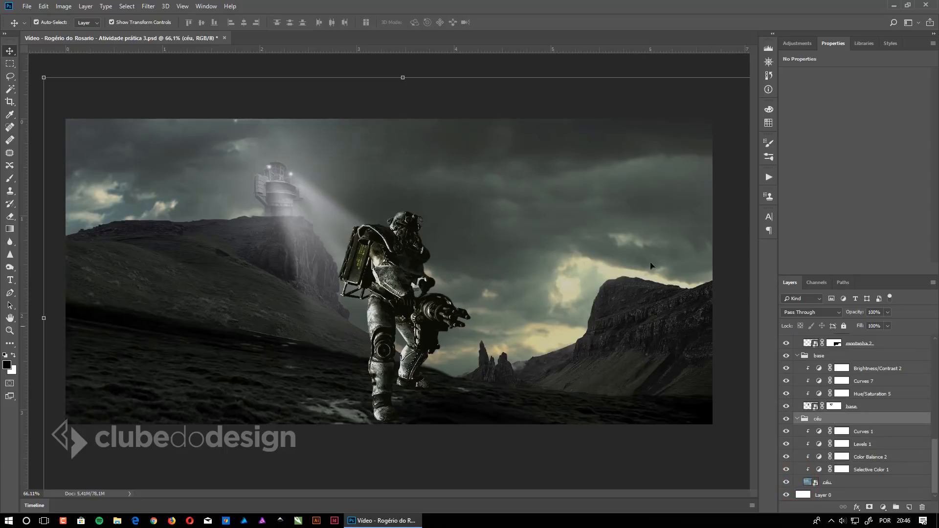
# Step: Show the Timeline and enlarge its area below the canvas
pyautogui.click(199, 7)
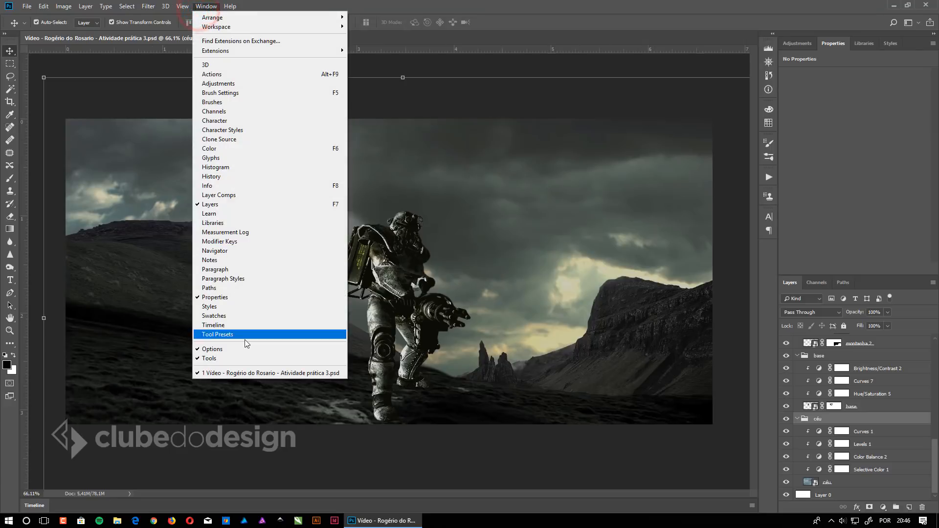
pyautogui.click(239, 325)
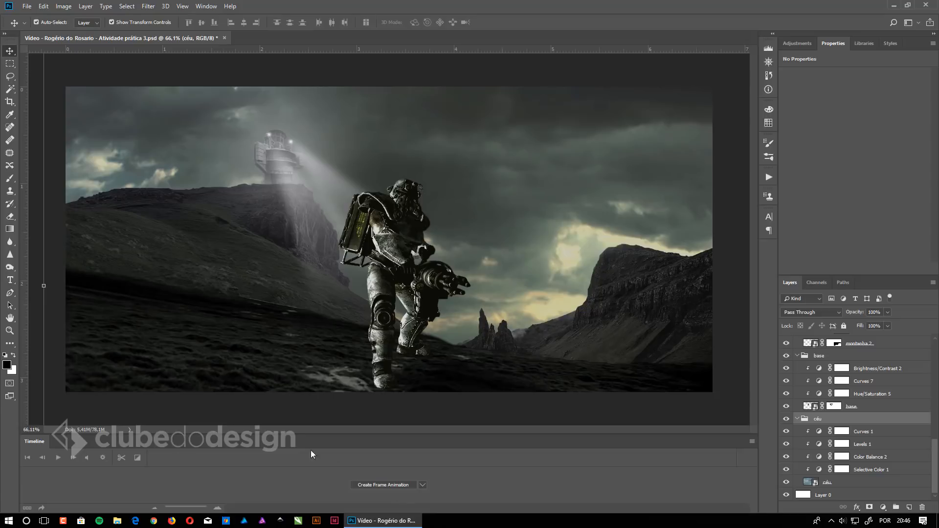
pyautogui.moveTo(161, 432); pyautogui.dragTo(162, 390)
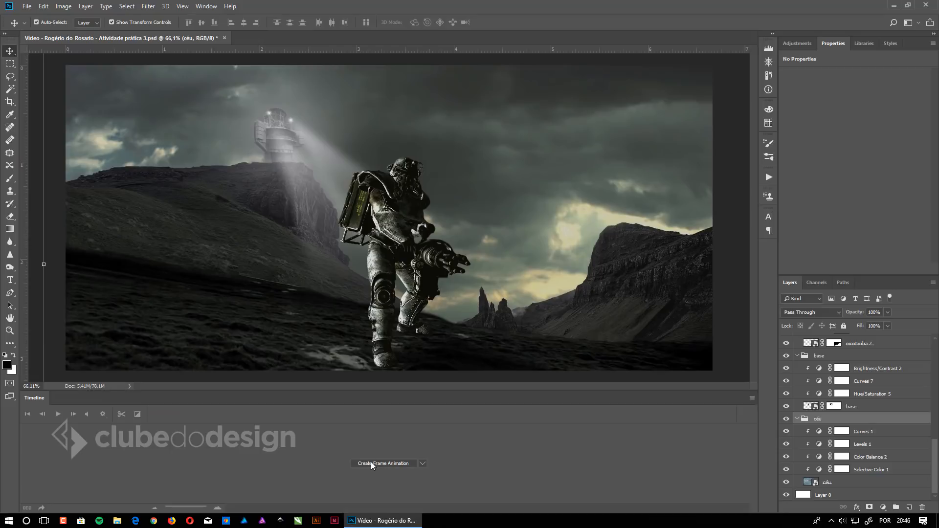
# Step: Create a frame animation in the timeline
pyautogui.click(420, 464)
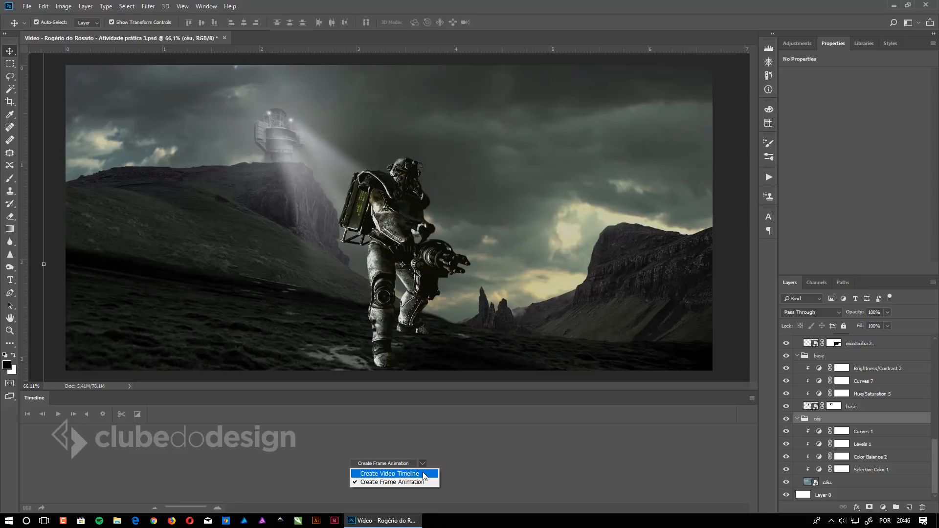
pyautogui.click(386, 482)
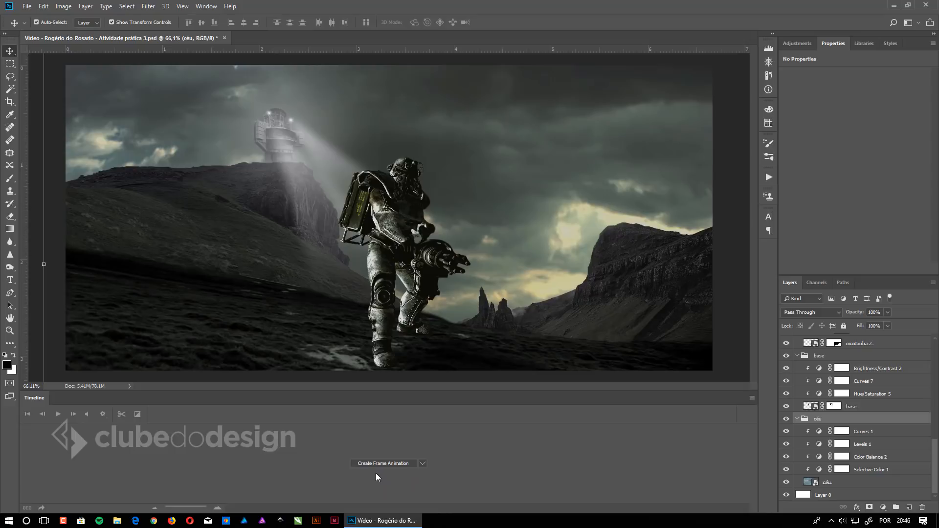
pyautogui.click(380, 463)
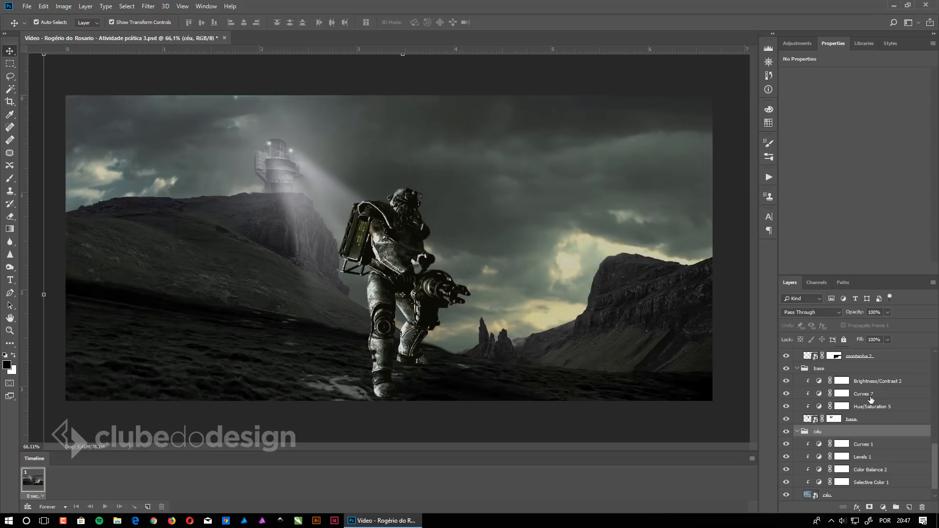
# Step: Hide the soldado and luzes groups together with all the layers inside them
pyautogui.scroll(8, 851, 394)
pyautogui.scroll(3, 852, 394)
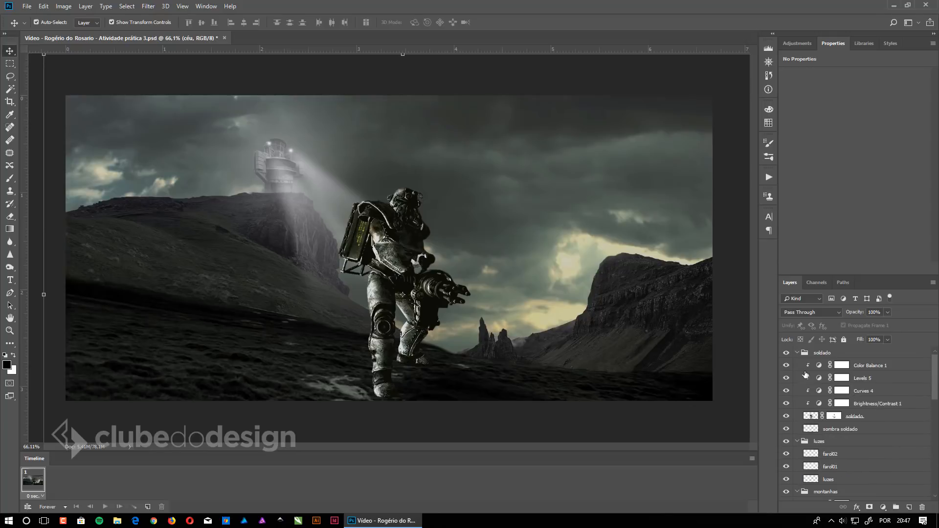
pyautogui.moveTo(785, 352); pyautogui.dragTo(785, 478)
pyautogui.scroll(-4, 796, 458)
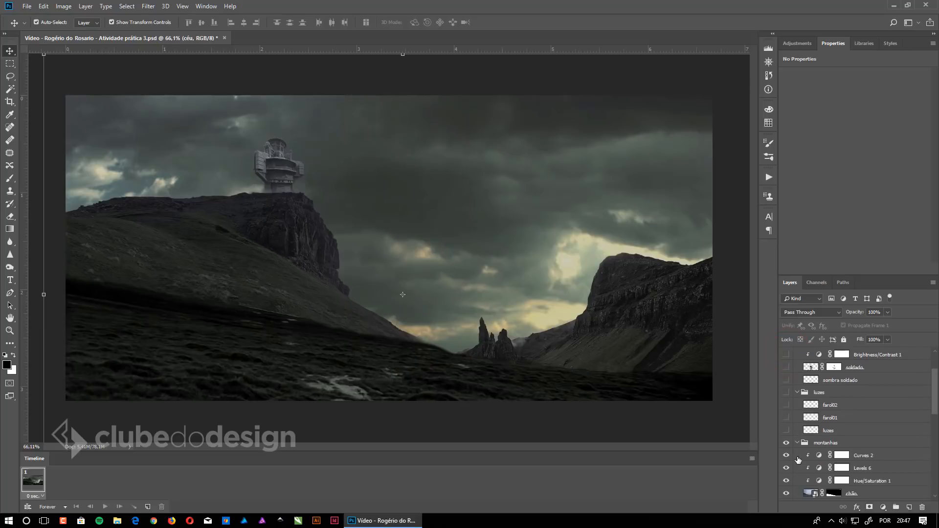
# Step: Hide all the image and adjustment layers of the montanhas group, from Curves 2 down to montanha 2
pyautogui.moveTo(786, 442); pyautogui.dragTo(787, 497)
pyautogui.scroll(-3, 845, 430)
pyautogui.scroll(-3, 846, 430)
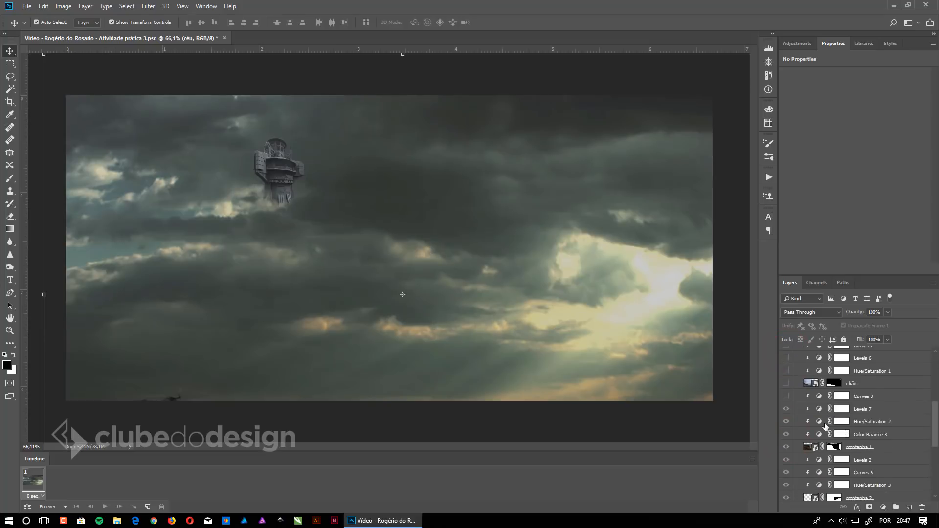
pyautogui.moveTo(786, 371); pyautogui.dragTo(789, 457)
pyautogui.moveTo(785, 373); pyautogui.dragTo(786, 489)
pyautogui.scroll(-3, 830, 434)
pyautogui.scroll(-3, 829, 434)
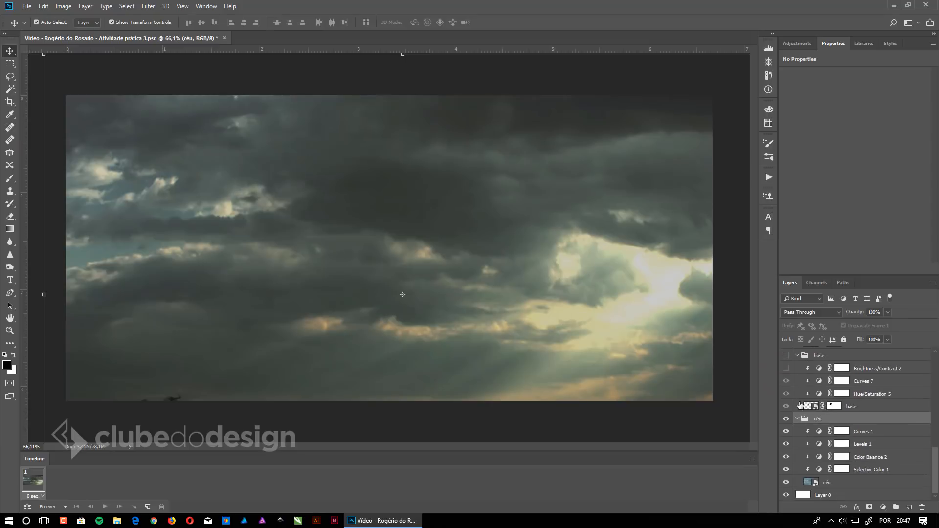
# Step: Hide the remaining base and céu layers, leaving only Layer 0 and the unadjusted céu image visible in the first frame
pyautogui.click(785, 381)
pyautogui.moveTo(787, 357); pyautogui.dragTo(790, 514)
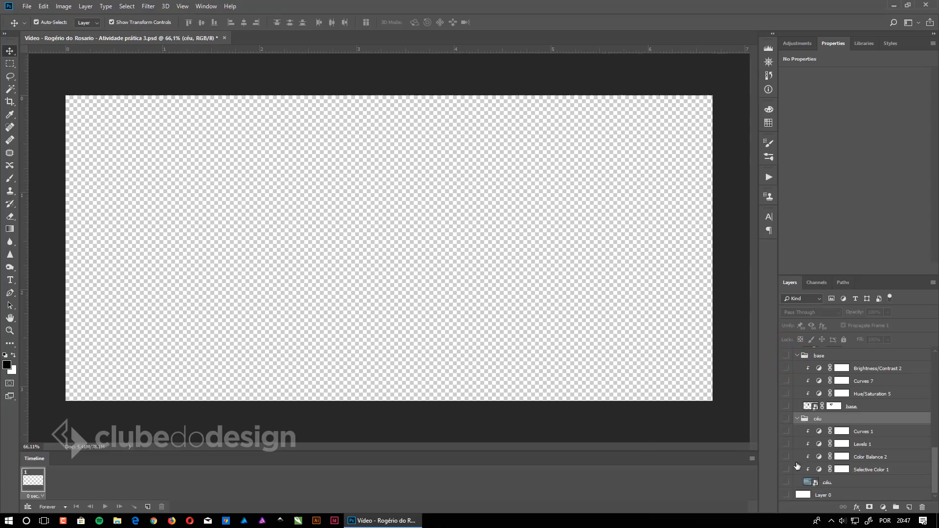
pyautogui.click(785, 494)
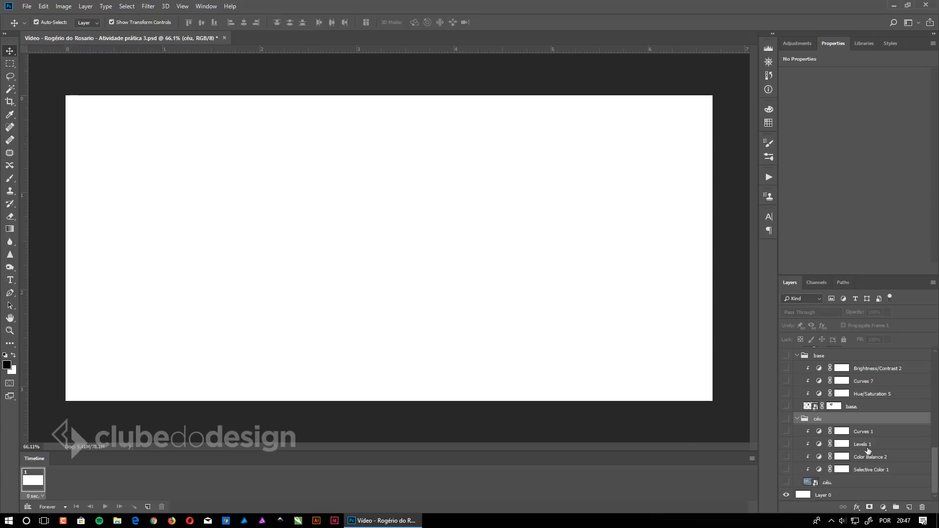
pyautogui.click(785, 483)
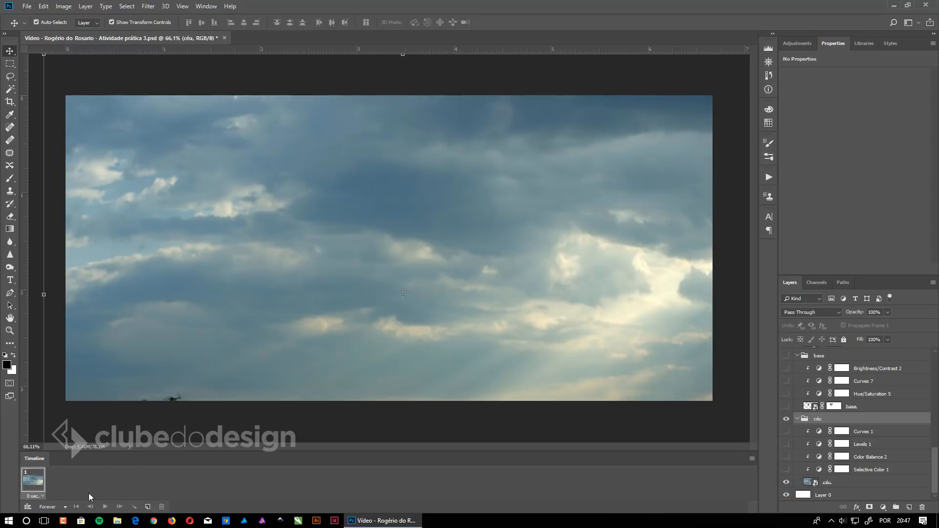
# Step: Add a second frame with Selective Color 1 shown over the sky, and compare it with the first frame
pyautogui.click(150, 507)
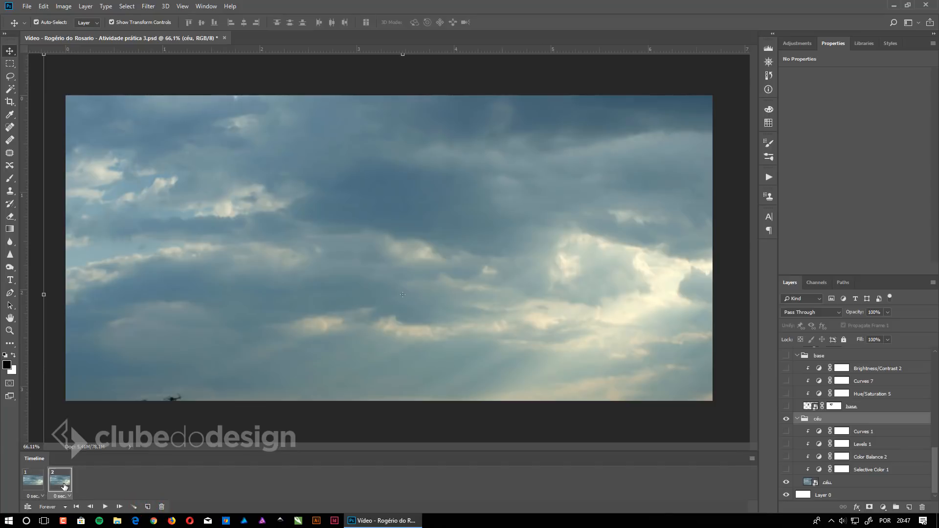
pyautogui.click(785, 470)
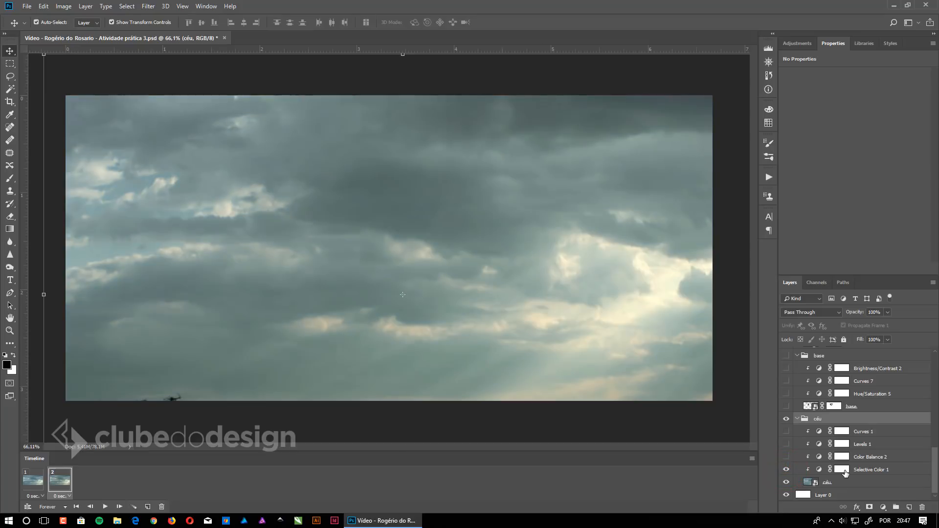
pyautogui.click(35, 480)
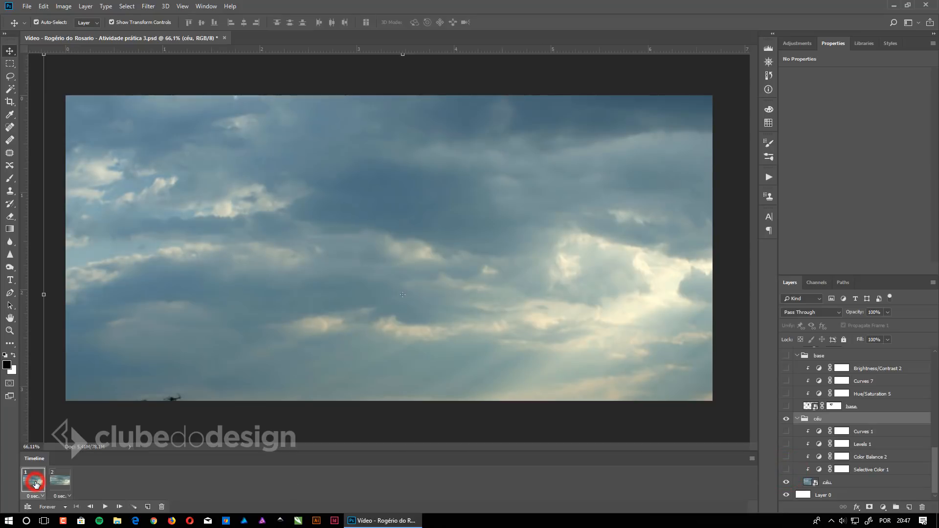
pyautogui.click(61, 482)
pyautogui.click(31, 483)
pyautogui.click(56, 486)
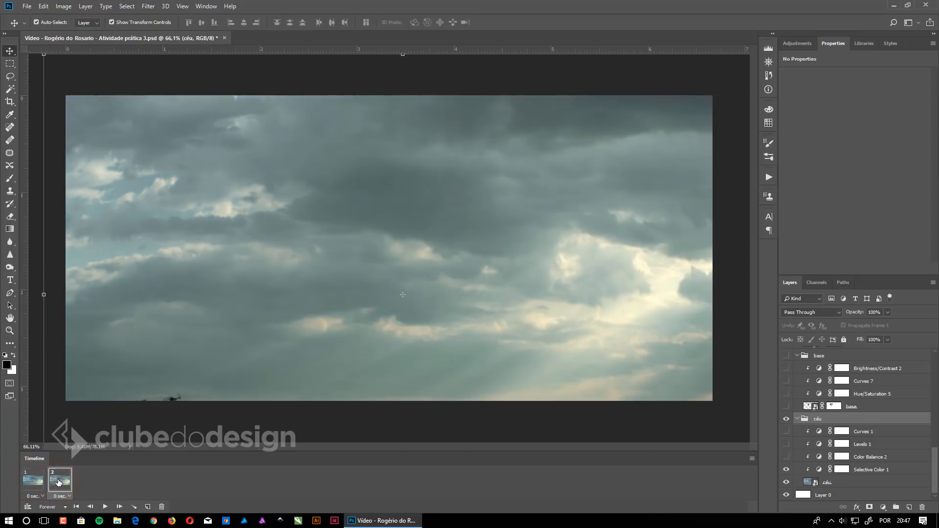
# Step: Add a third frame showing Color Balance 2 and Levels 1, and a fourth frame showing the sky's Curves 1
pyautogui.click(147, 506)
pyautogui.click(786, 457)
pyautogui.click(786, 444)
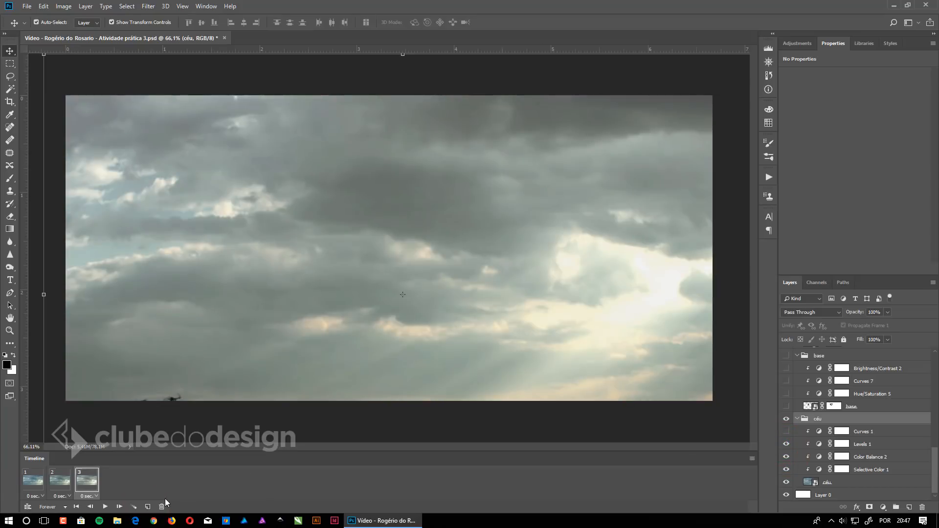
pyautogui.click(148, 506)
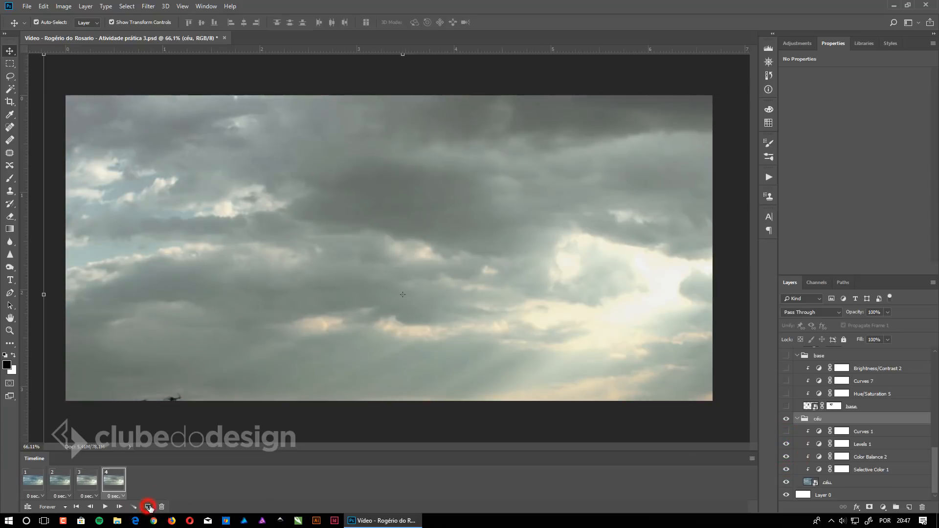
pyautogui.click(785, 431)
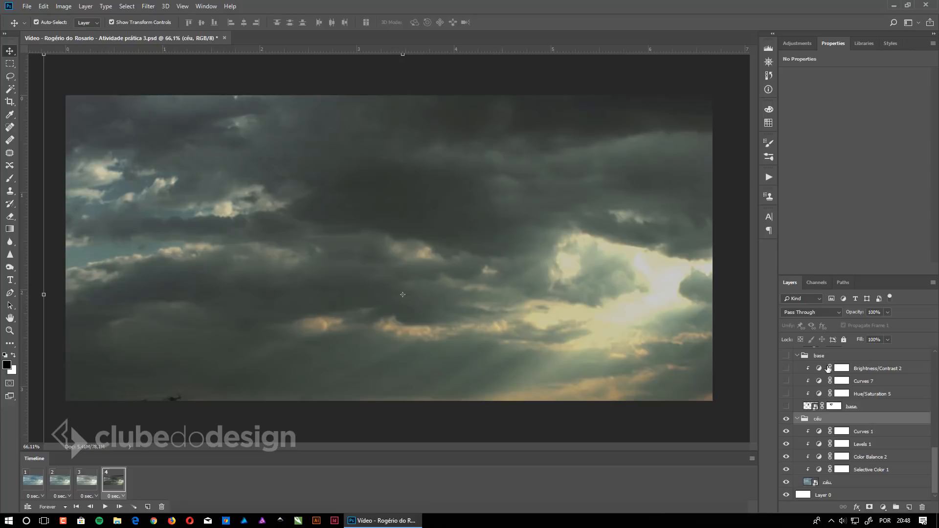
# Step: Add a fifth frame that shows the montanha 2 layer without its adjustments
pyautogui.scroll(2, 808, 361)
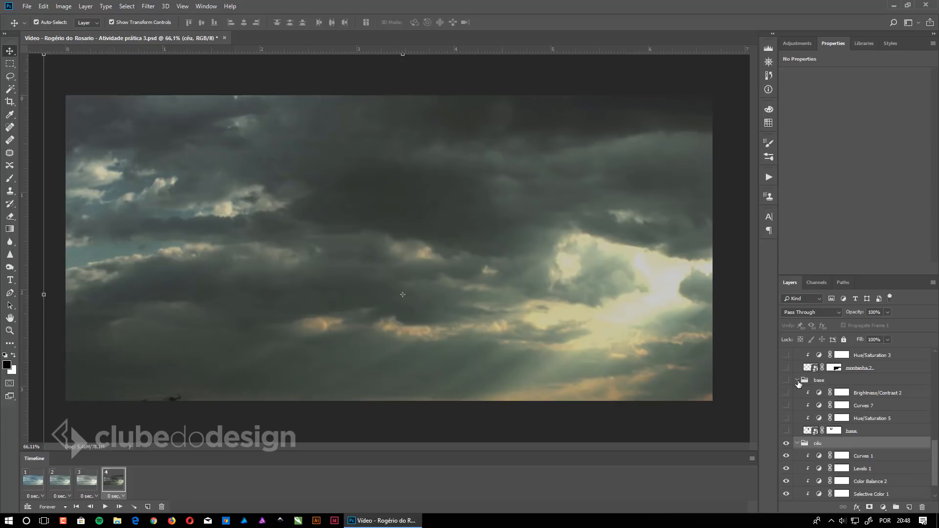
pyautogui.scroll(5, 833, 417)
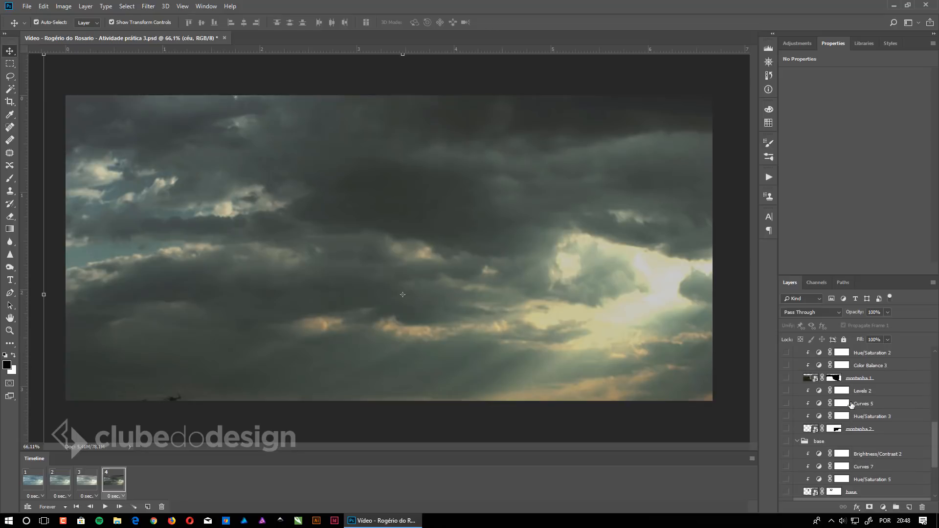
pyautogui.scroll(10, 851, 404)
pyautogui.scroll(-10, 840, 411)
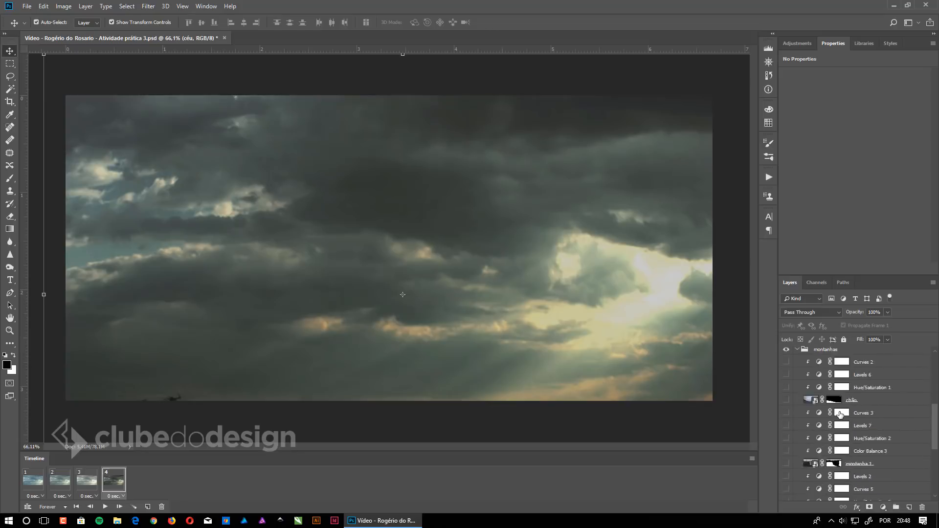
pyautogui.click(148, 506)
pyautogui.click(784, 429)
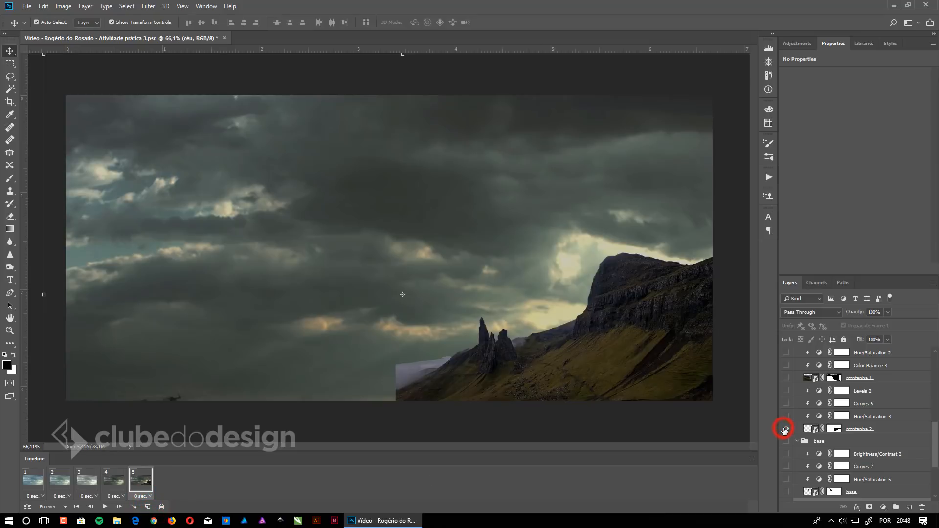
# Step: Add a sixth frame showing montanha 2's Hue/Saturation 3 and Curves 5, and a seventh frame showing its Levels 2
pyautogui.click(148, 506)
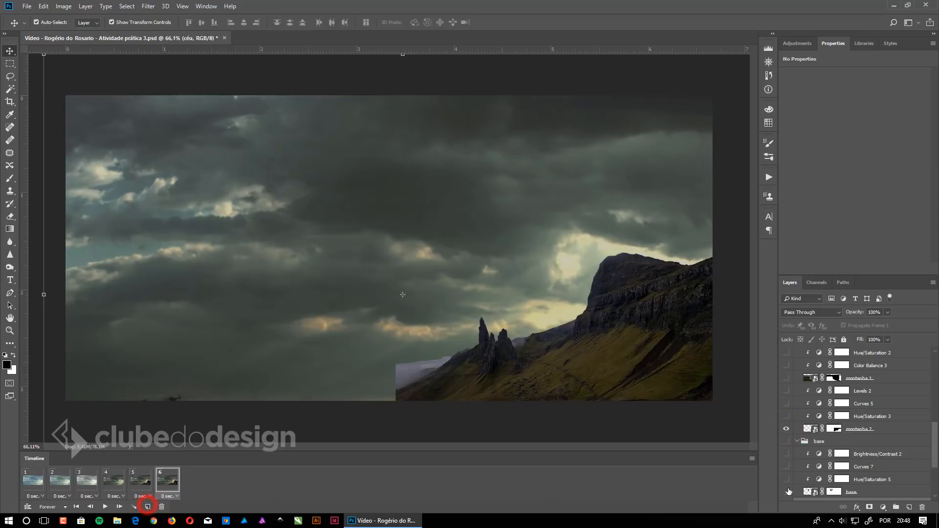
pyautogui.click(786, 416)
pyautogui.click(785, 403)
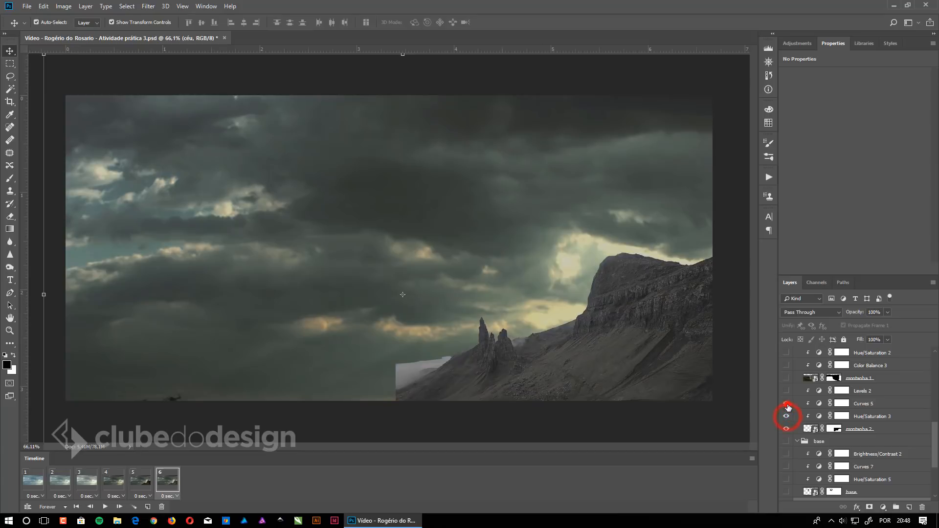
pyautogui.click(148, 506)
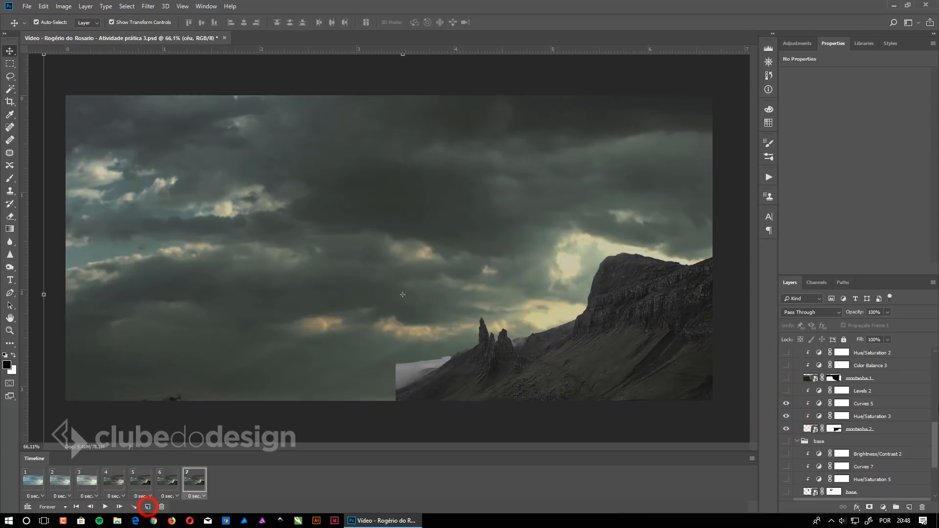
pyautogui.click(786, 391)
pyautogui.click(785, 378)
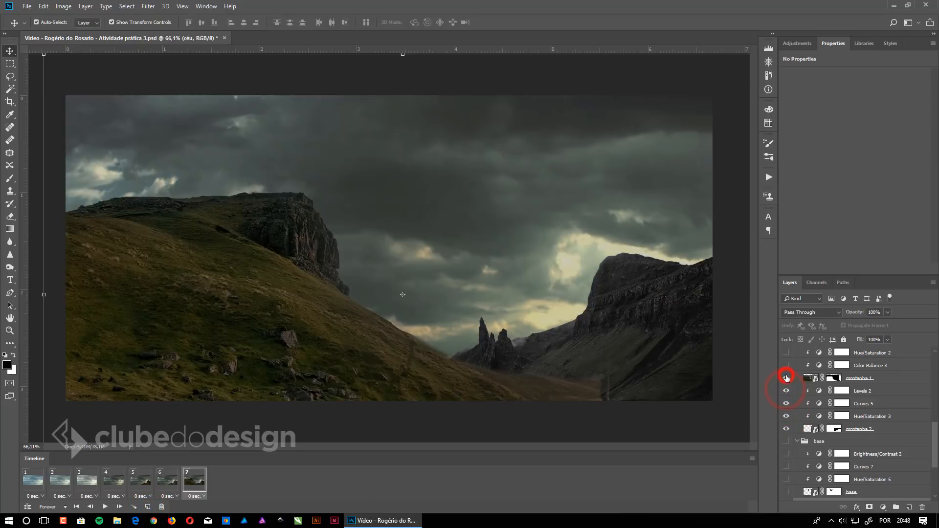
pyautogui.click(785, 378)
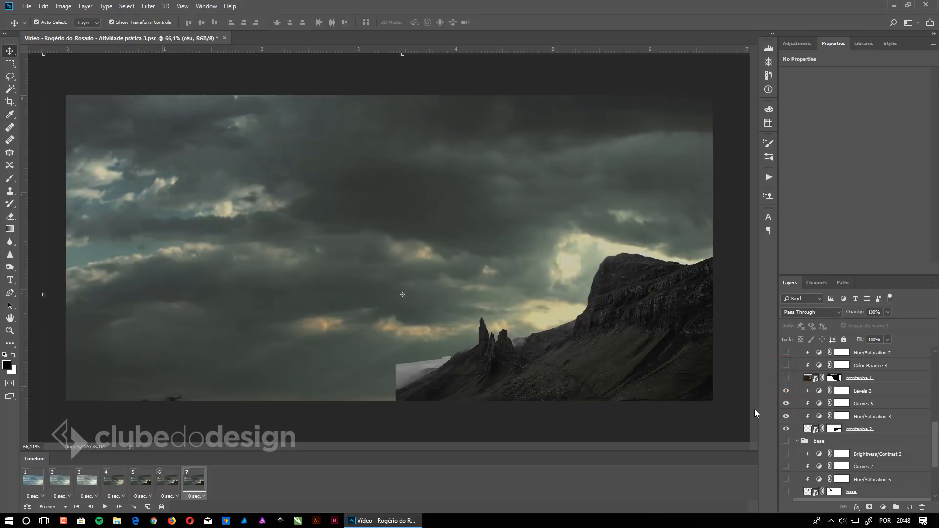
# Step: Add an eighth frame showing montanha 1, and a ninth frame showing its Color Balance 3 and Hue/Saturation 2
pyautogui.click(147, 506)
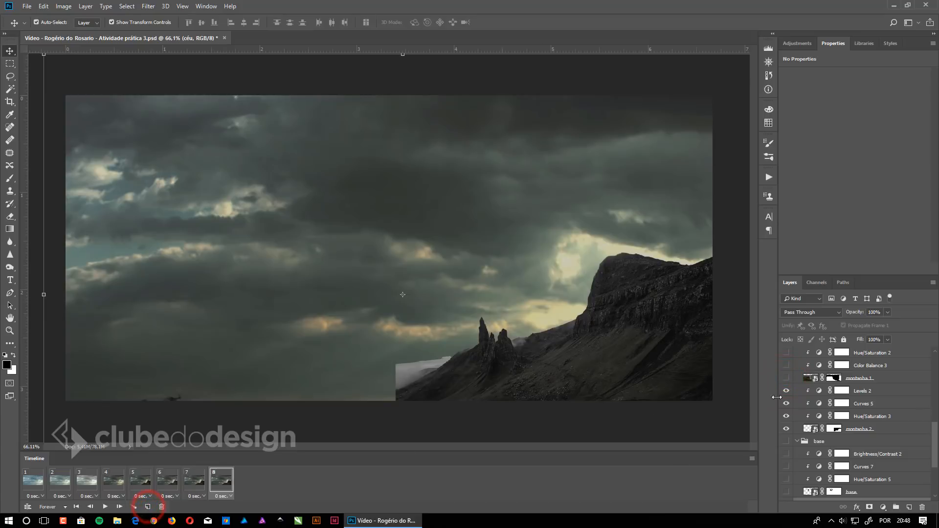
pyautogui.click(786, 378)
pyautogui.scroll(3, 786, 379)
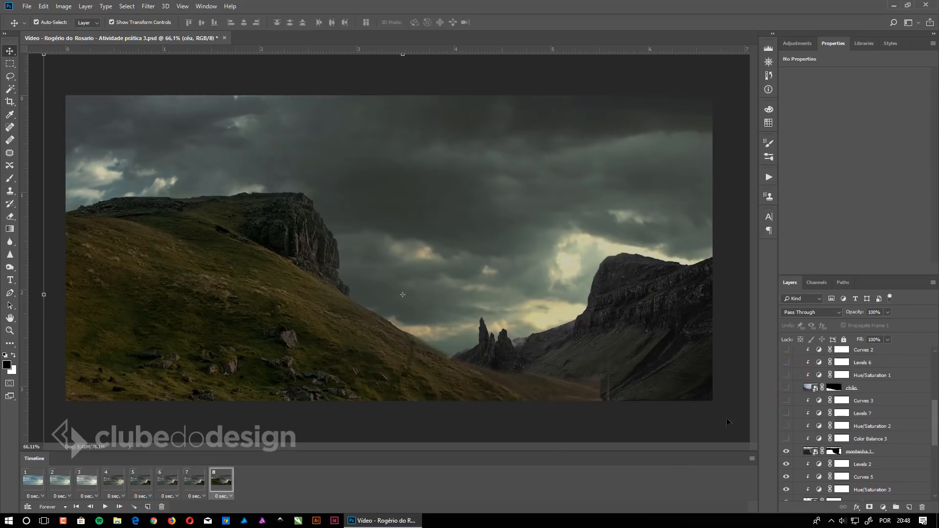
pyautogui.click(147, 506)
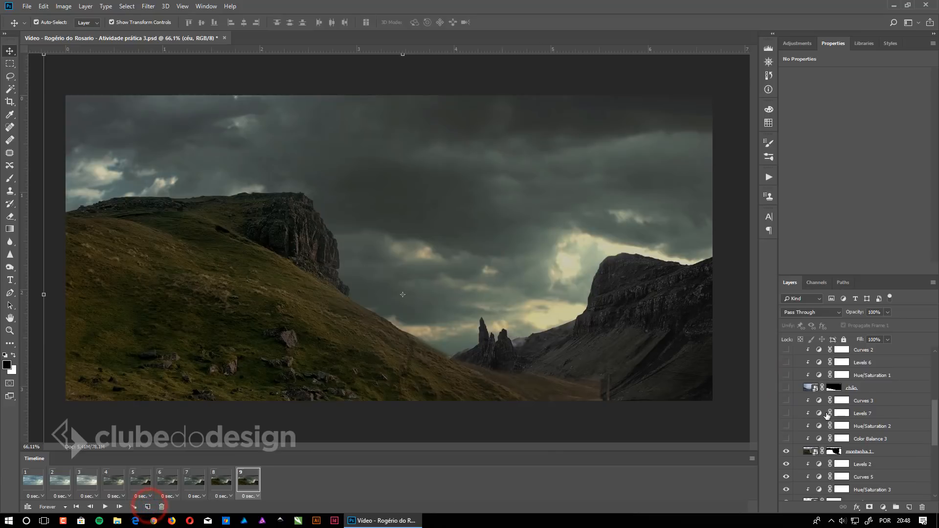
pyautogui.click(786, 438)
pyautogui.click(785, 426)
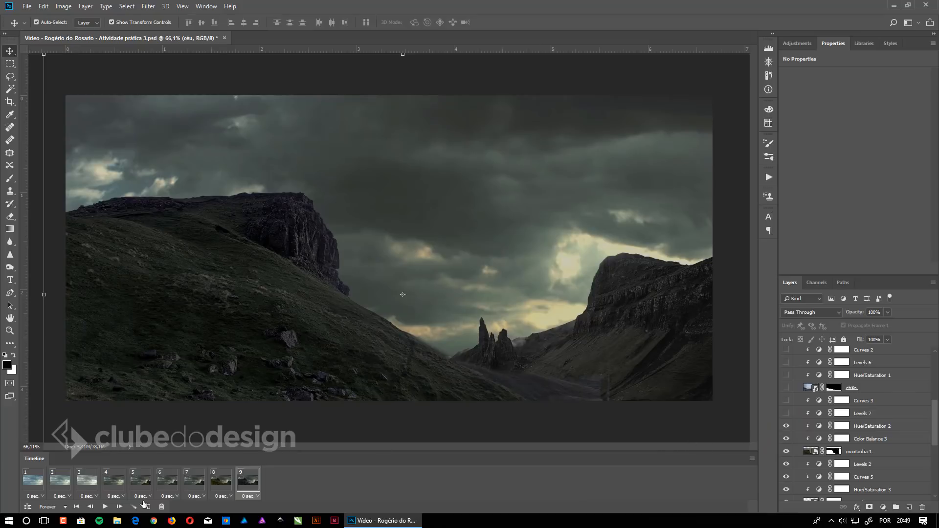
# Step: Add a tenth frame showing Levels 7 and Curves 3, and an eleventh frame showing the chão layer without adjustments
pyautogui.click(147, 506)
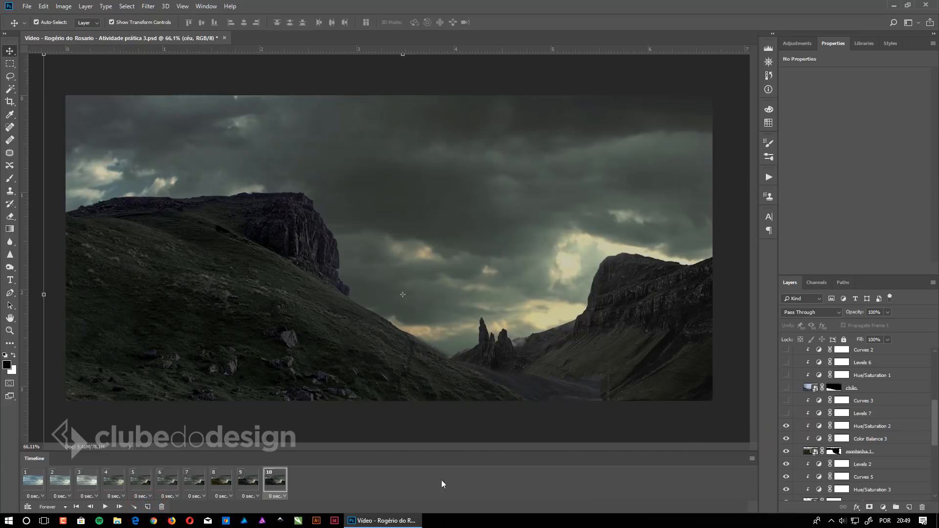
pyautogui.click(785, 414)
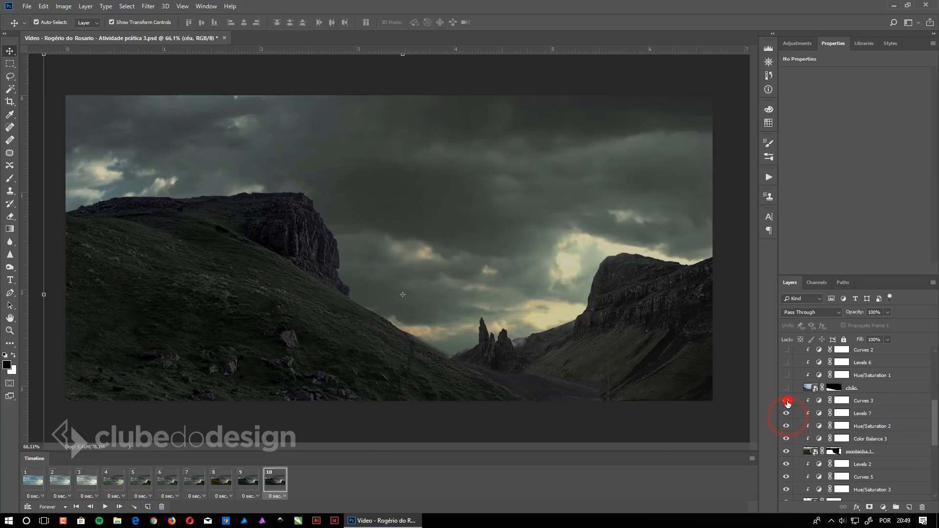
pyautogui.click(147, 507)
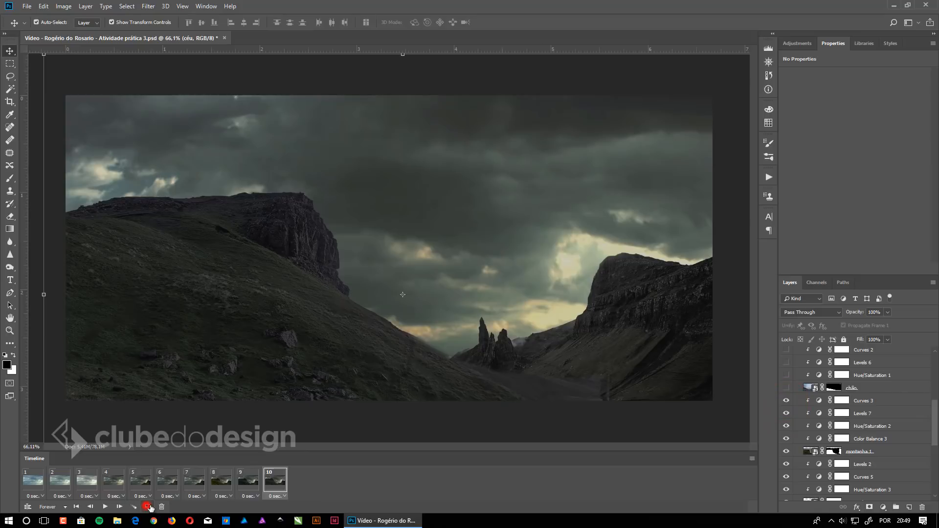
pyautogui.scroll(2, 819, 420)
pyautogui.click(786, 412)
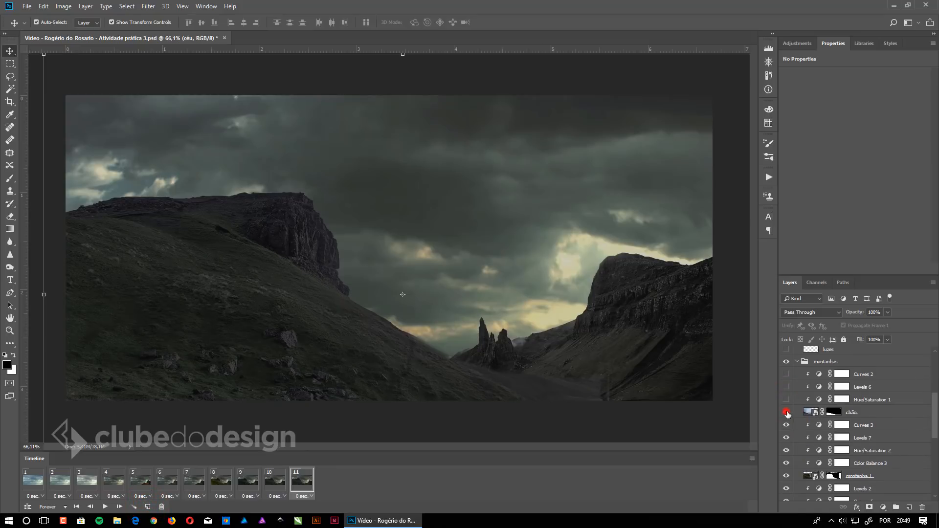
pyautogui.click(786, 400)
pyautogui.click(785, 399)
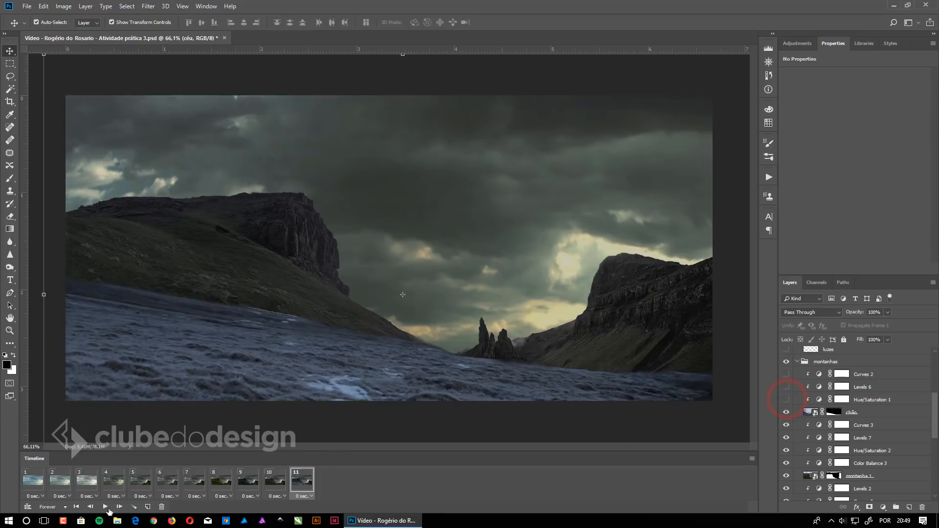
# Step: Add a twelfth frame showing the chão layer's Hue/Saturation 1 and Levels 6, and a thirteenth frame showing Curves 2
pyautogui.click(147, 506)
pyautogui.click(785, 400)
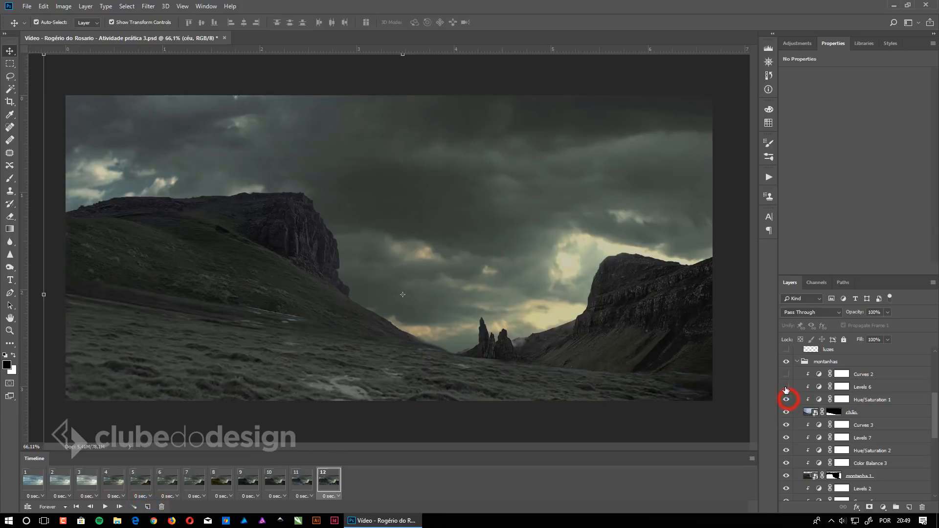
pyautogui.click(785, 387)
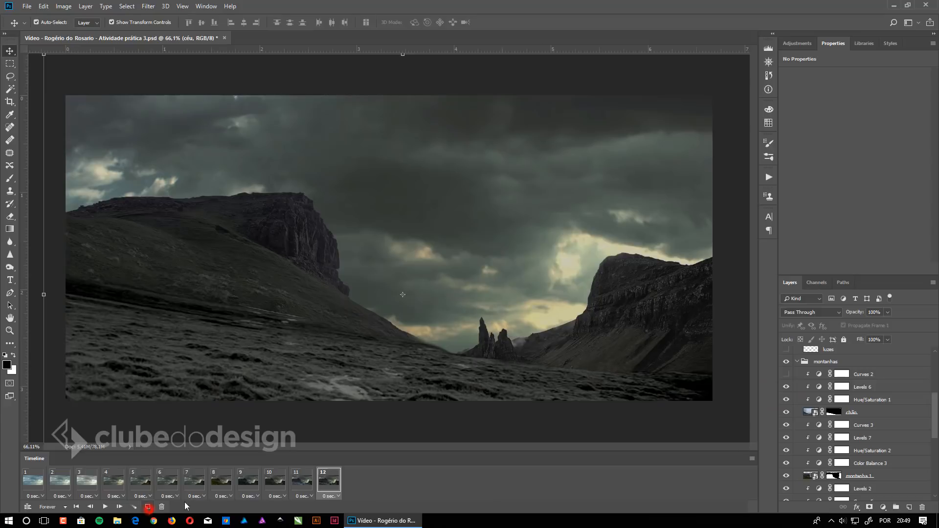
pyautogui.click(147, 507)
pyautogui.click(786, 374)
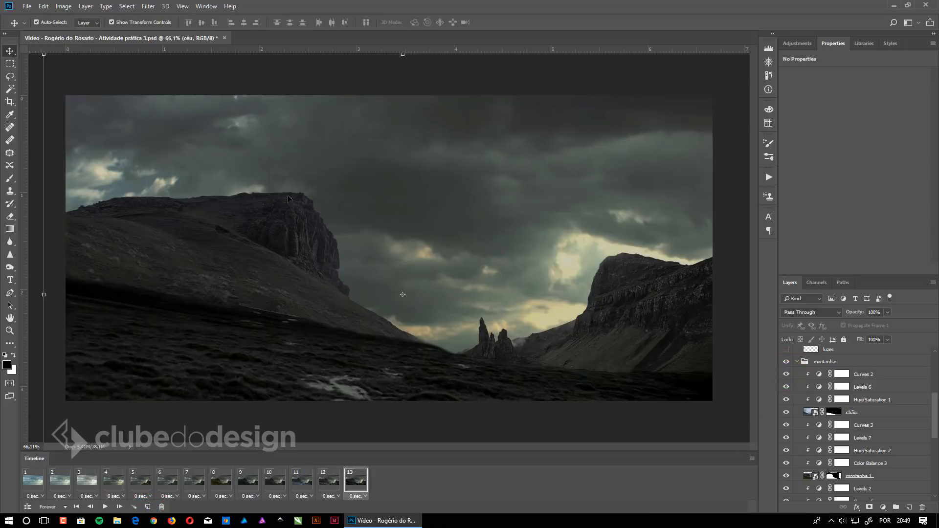
# Step: Make the base layer visible in frame 13 and add a fourteenth animation frame
pyautogui.scroll(5, 836, 416)
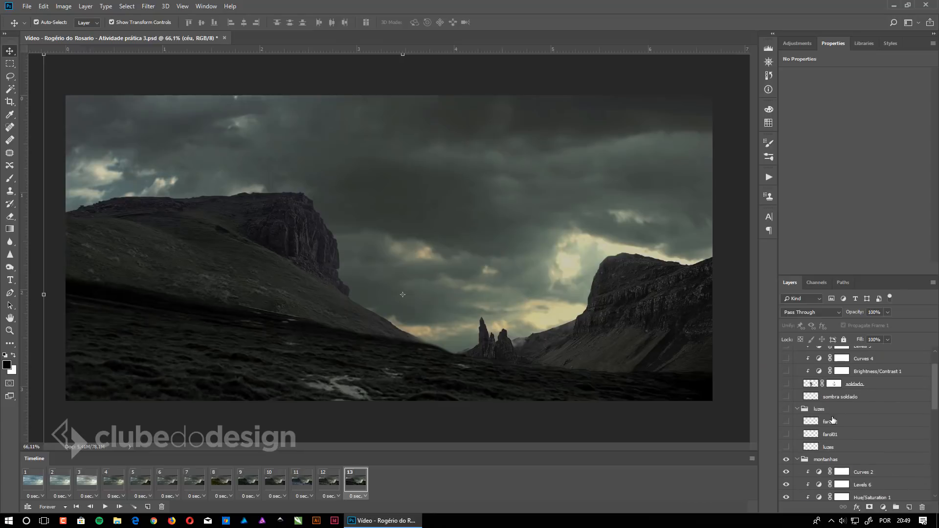
pyautogui.scroll(-8, 836, 416)
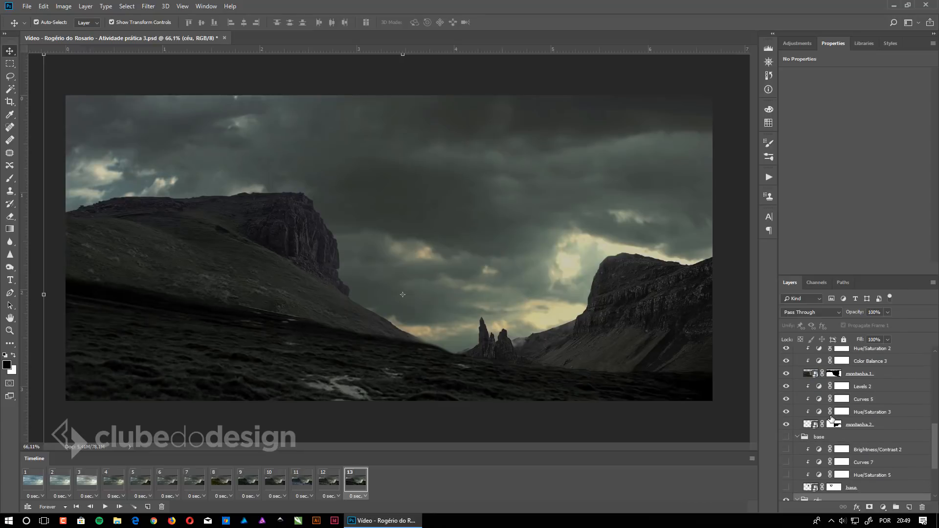
pyautogui.scroll(-2, 782, 425)
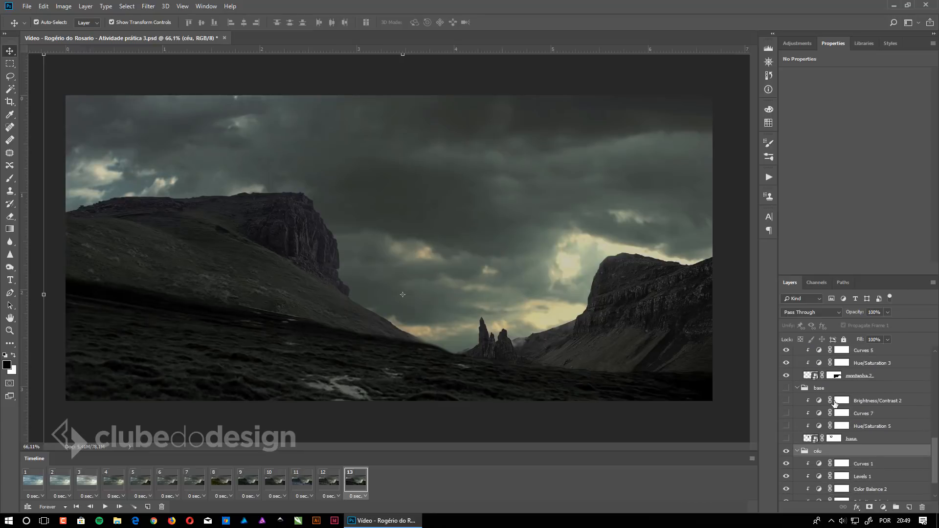
pyautogui.click(785, 438)
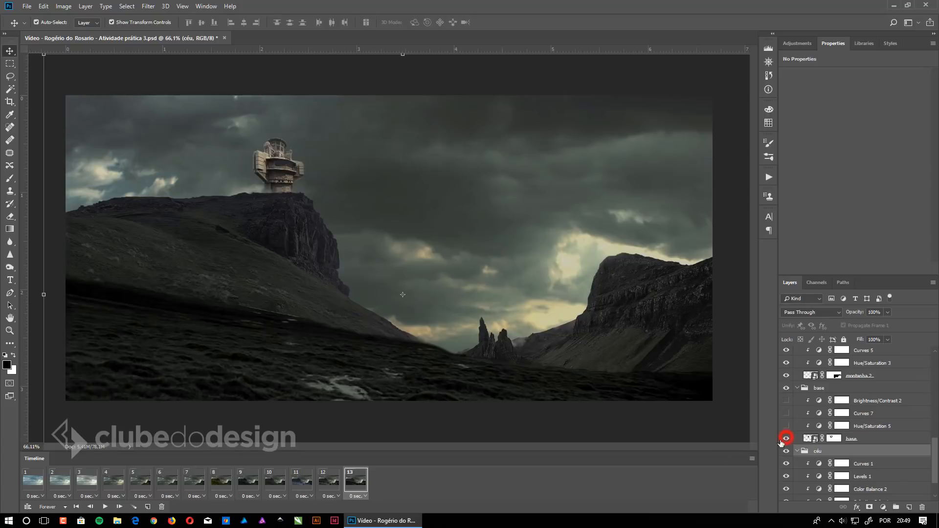
pyautogui.click(148, 506)
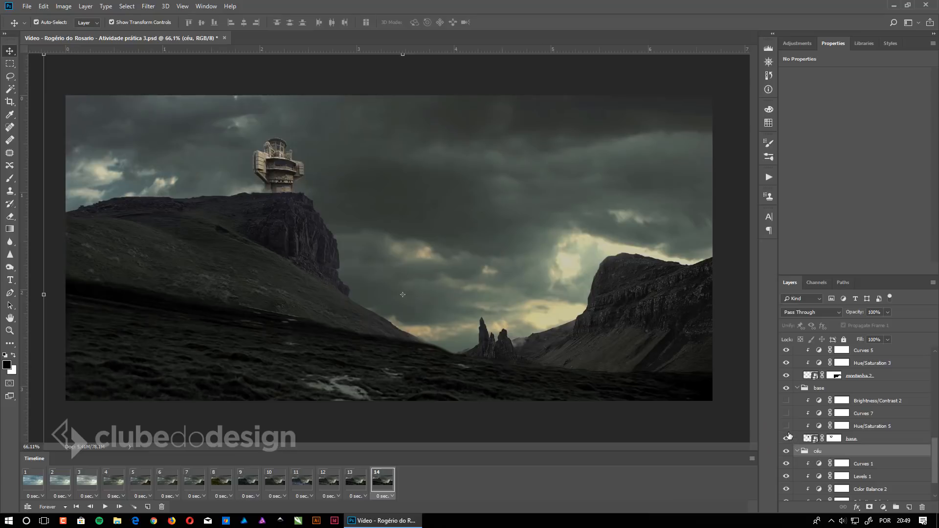
# Step: Show Hue/Saturation 5 and Curves 7 in frame 14 and Brightness/Contrast 2 in frame 15, adding a new frame after each
pyautogui.click(786, 426)
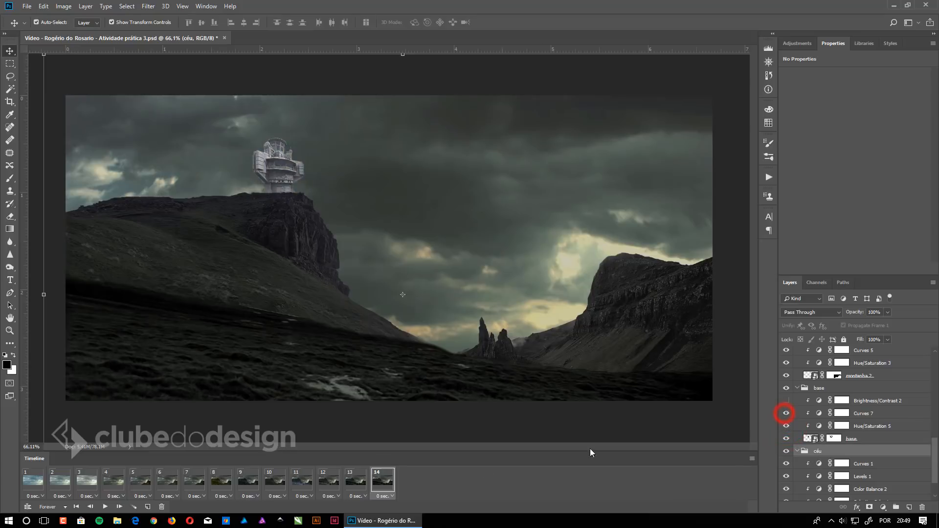
pyautogui.click(148, 506)
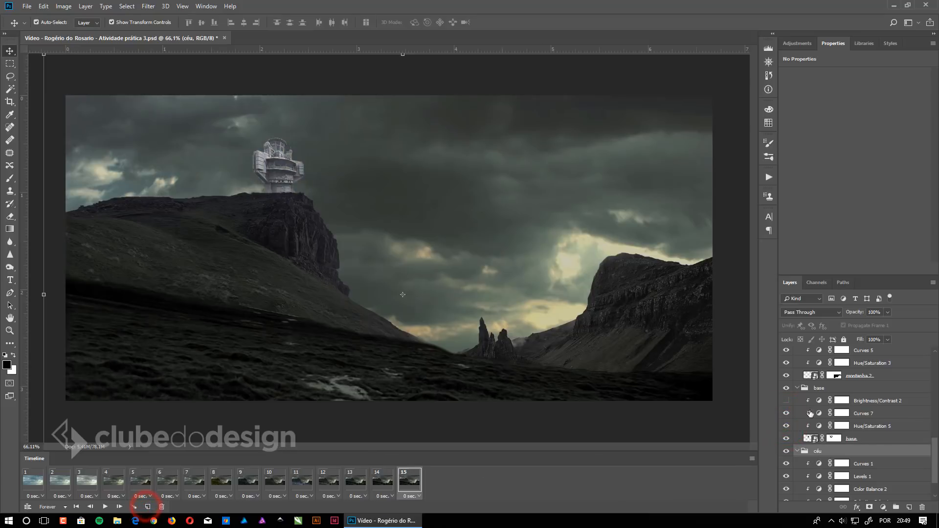
pyautogui.click(786, 400)
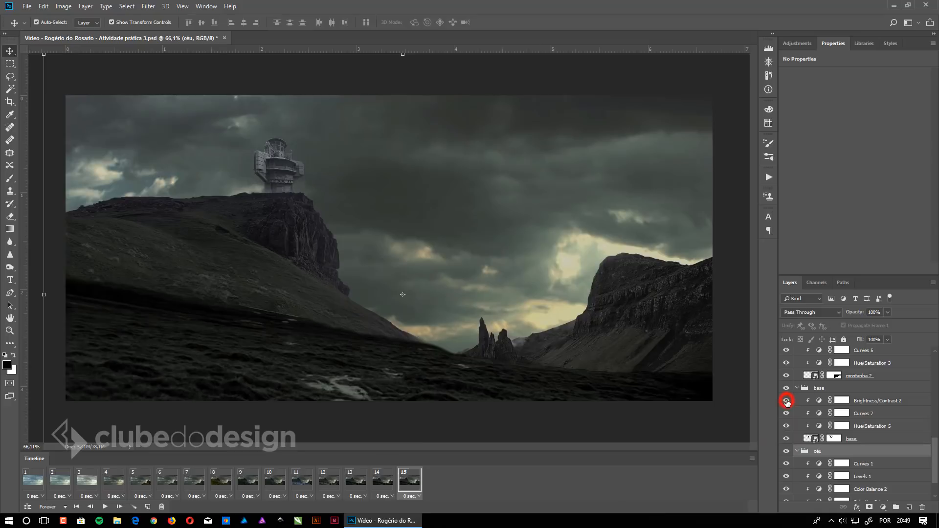
pyautogui.click(148, 506)
pyautogui.scroll(1, 818, 424)
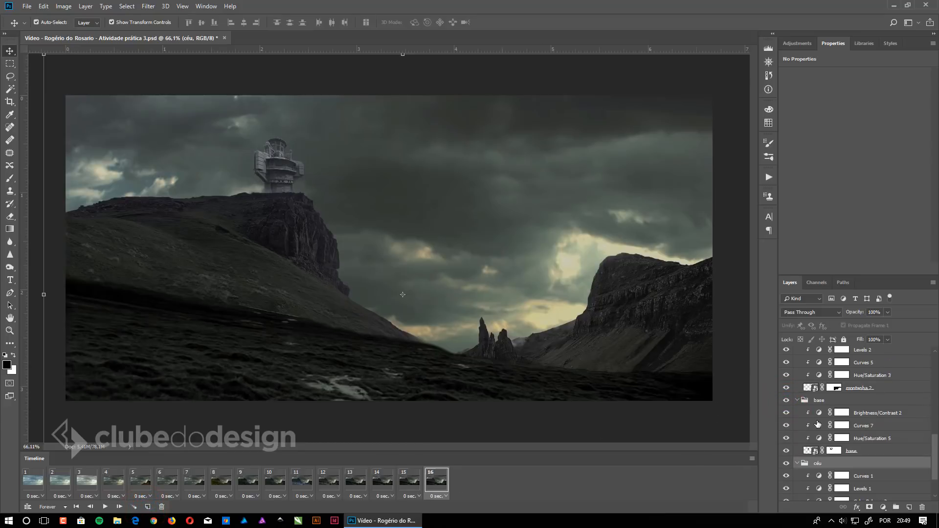
pyautogui.click(414, 481)
pyautogui.click(389, 479)
pyautogui.click(406, 482)
pyautogui.click(436, 481)
# Step: Show the luzes layer of the luzes group in frame 16 and add a seventeenth frame
pyautogui.scroll(3, 830, 386)
pyautogui.scroll(8, 830, 386)
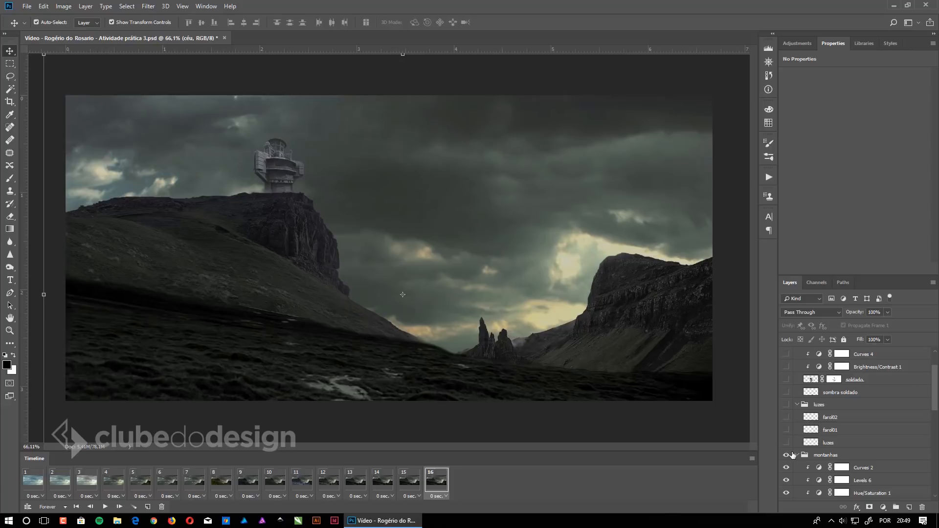
pyautogui.click(785, 443)
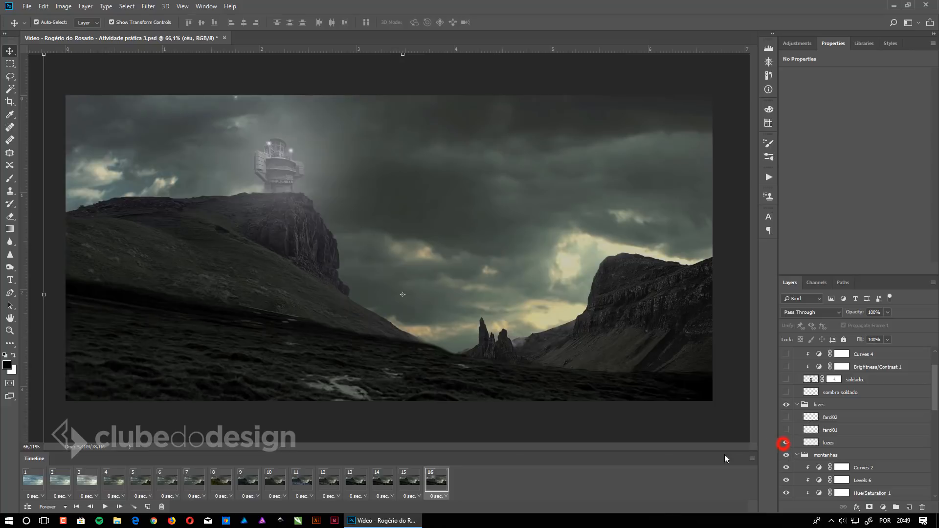
pyautogui.click(147, 506)
# Step: Show the farol01 layer in frame 17 and farol02 in frame 18, adding a new frame after each
pyautogui.click(786, 430)
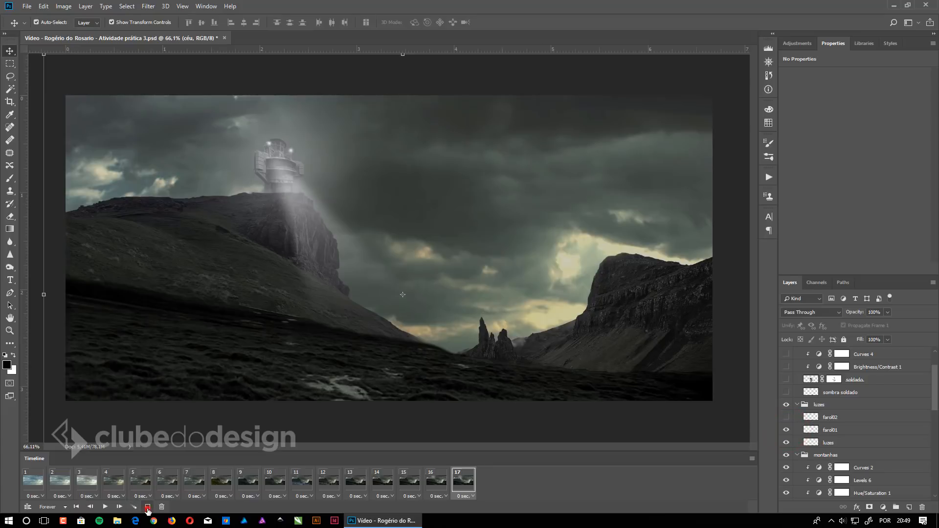
pyautogui.click(147, 506)
pyautogui.click(786, 417)
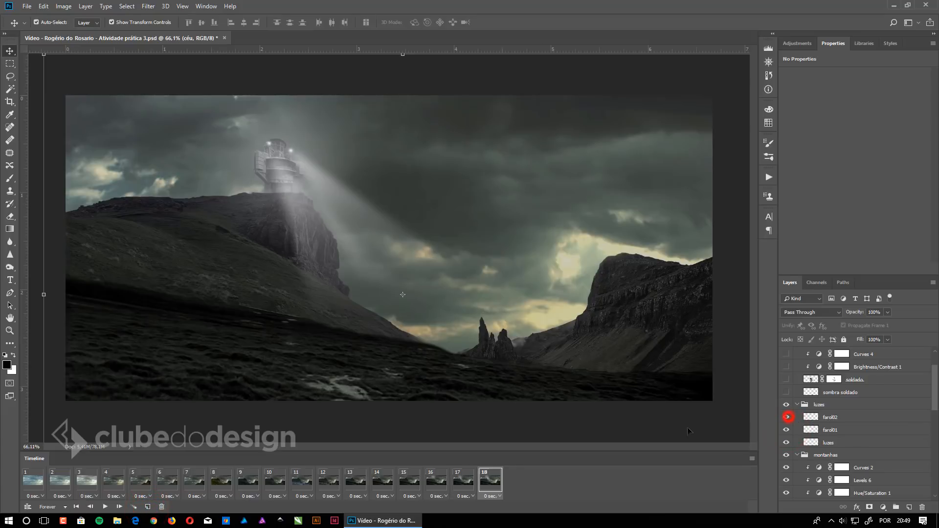
pyautogui.click(147, 506)
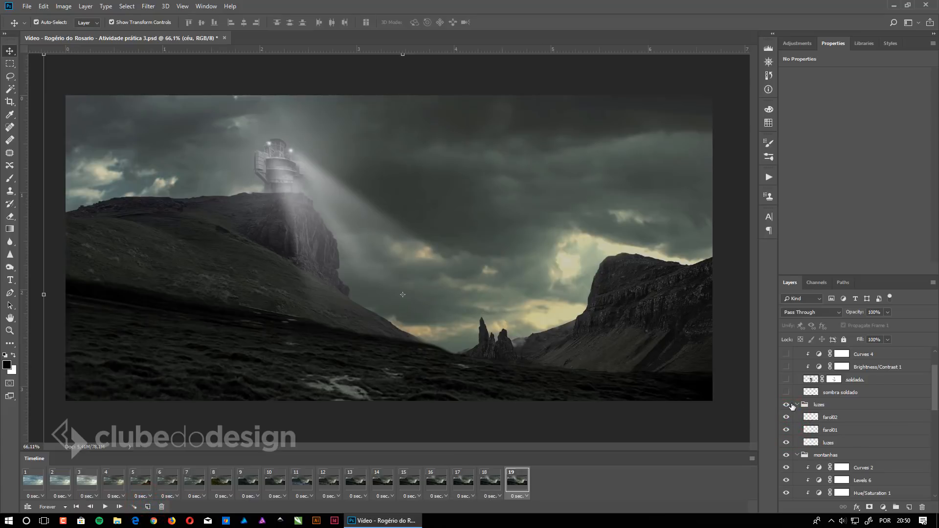
# Step: Show the soldado layer in frame 19 and sombra soldado in frame 20, adding a new frame after each
pyautogui.click(785, 392)
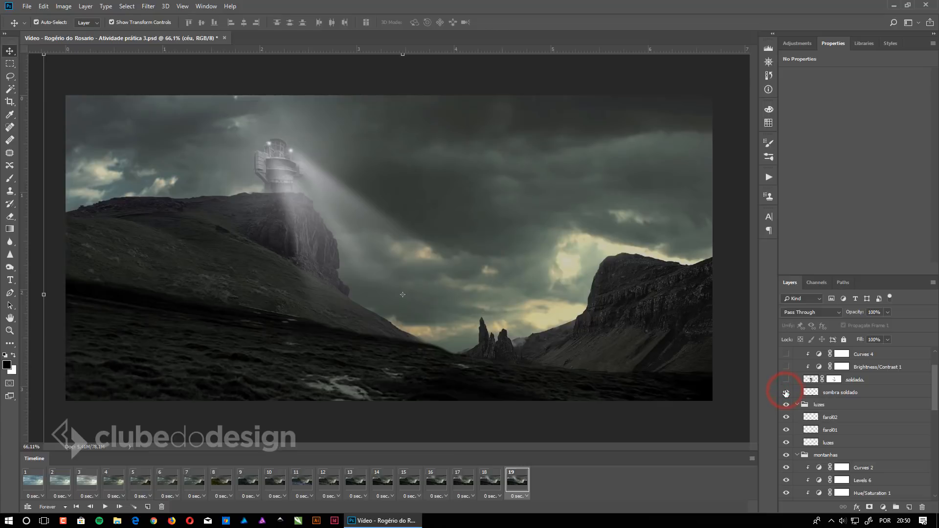
pyautogui.scroll(2, 795, 399)
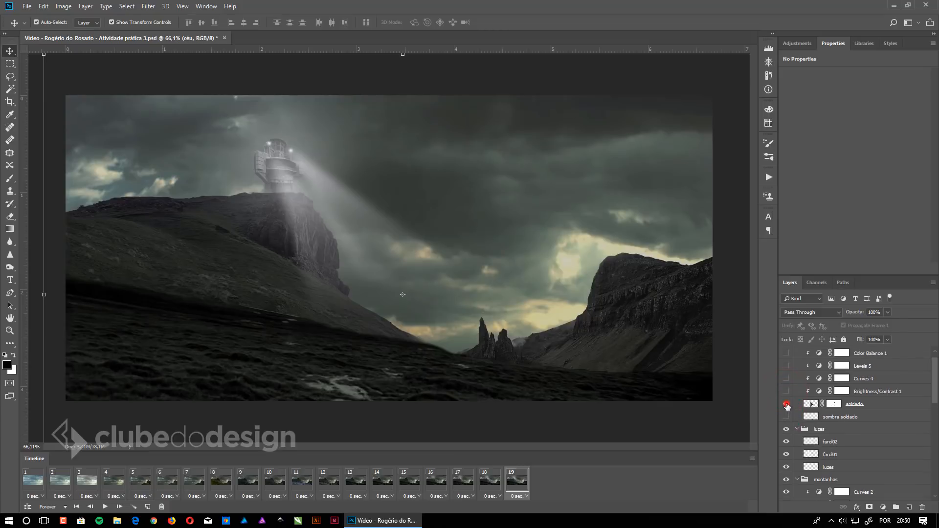
pyautogui.click(786, 404)
pyautogui.click(148, 507)
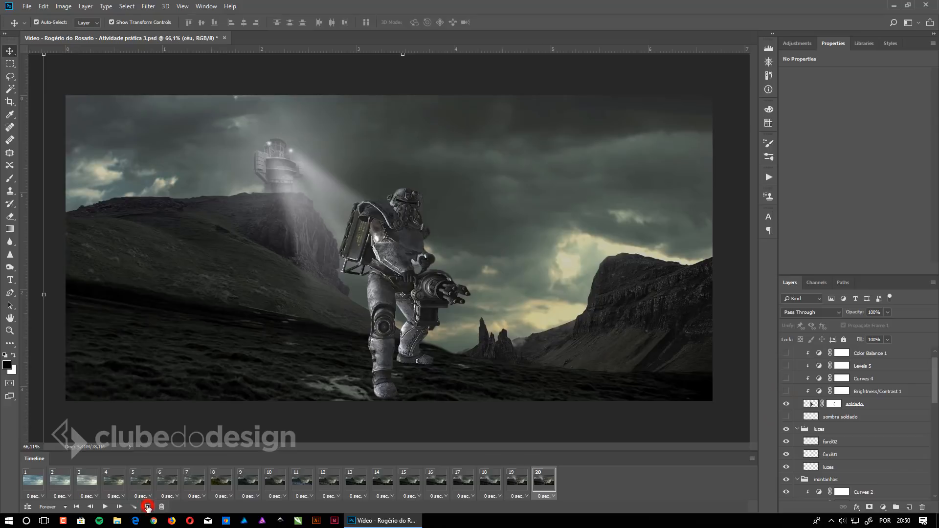
pyautogui.click(785, 417)
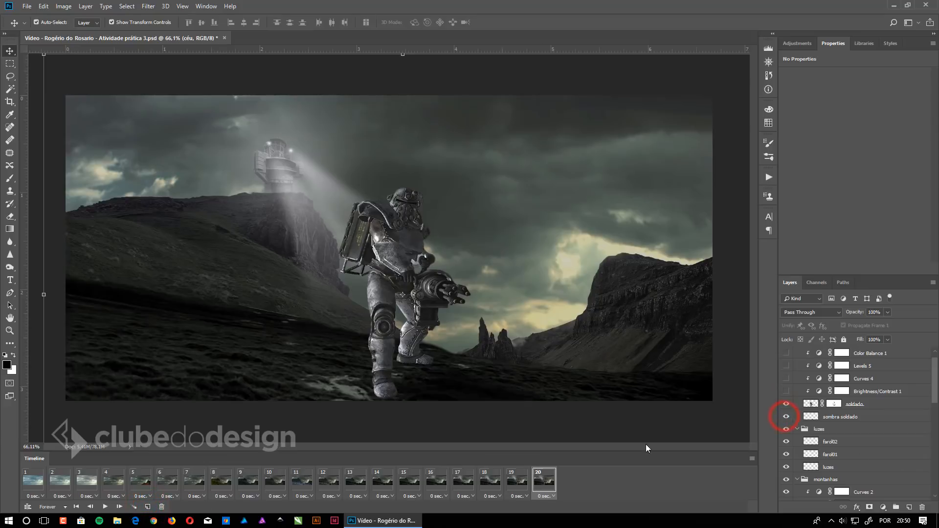
pyautogui.click(147, 507)
# Step: Show the soldier's Brightness/Contrast 1 in frame 21 and Curves 4 in frame 22, adding a new frame after each
pyautogui.click(786, 391)
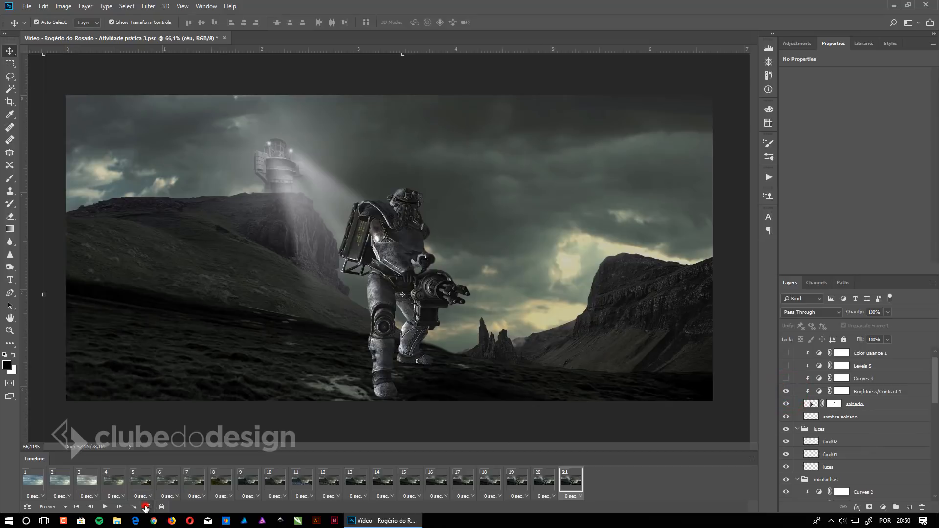
pyautogui.click(147, 507)
pyautogui.click(786, 378)
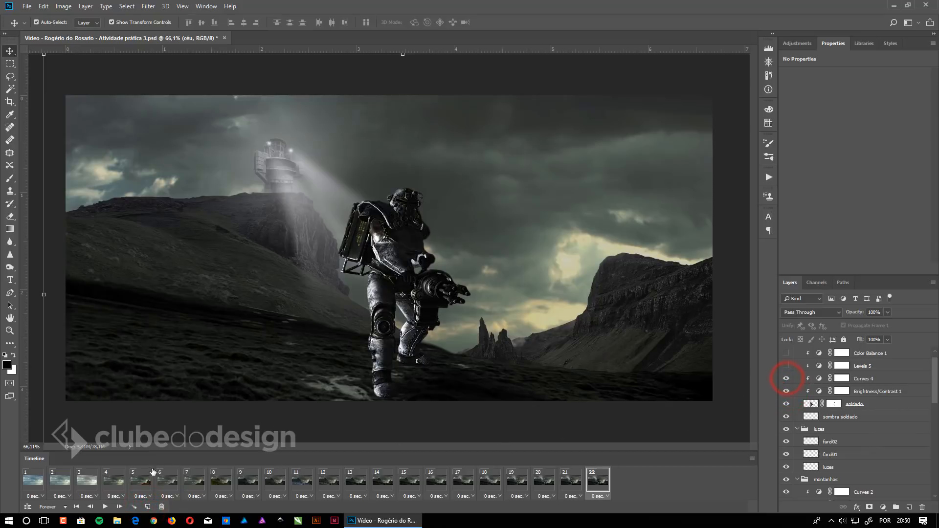
pyautogui.click(148, 507)
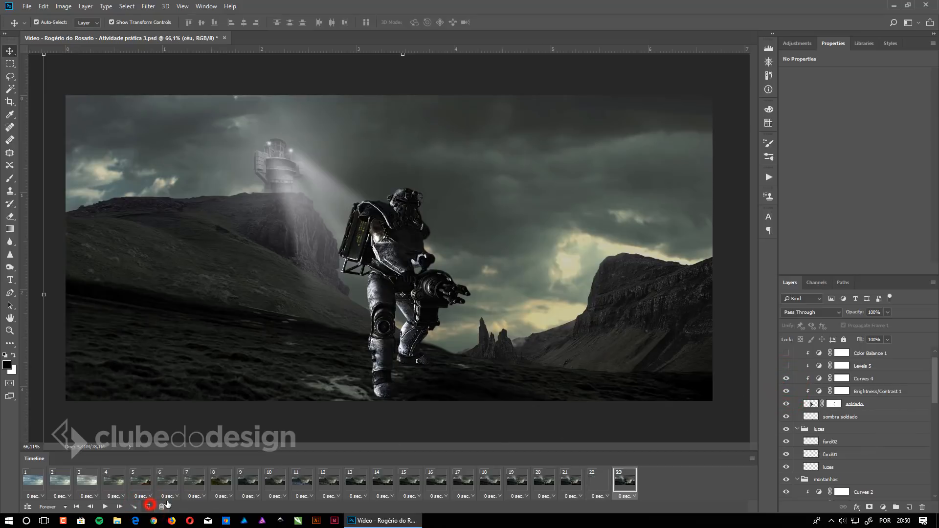
# Step: Show Levels 5 and Color Balance 1 in frame 23, add a twenty-fourth frame, and check the layer stack for hidden layers
pyautogui.click(785, 366)
pyautogui.scroll(1, 804, 388)
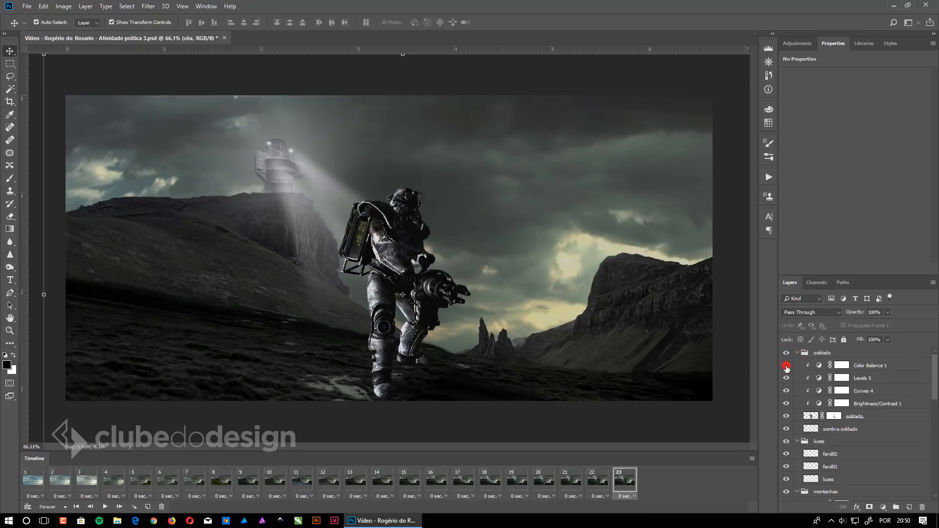
pyautogui.click(147, 507)
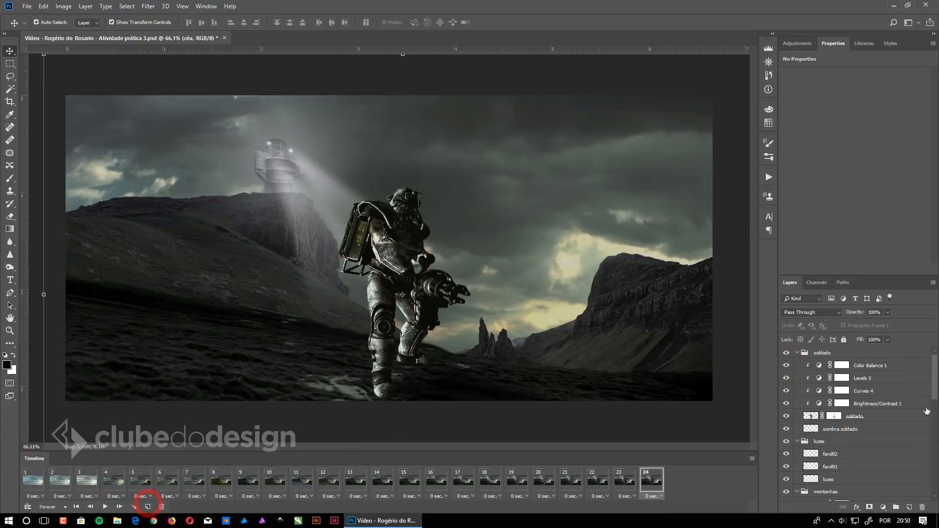
pyautogui.scroll(-3, 814, 447)
pyautogui.scroll(-4, 814, 448)
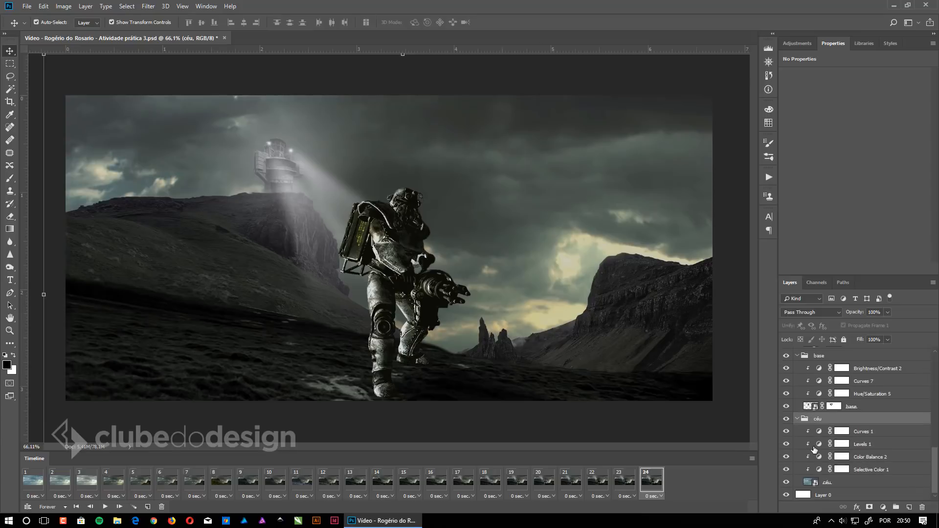
pyautogui.scroll(7, 813, 449)
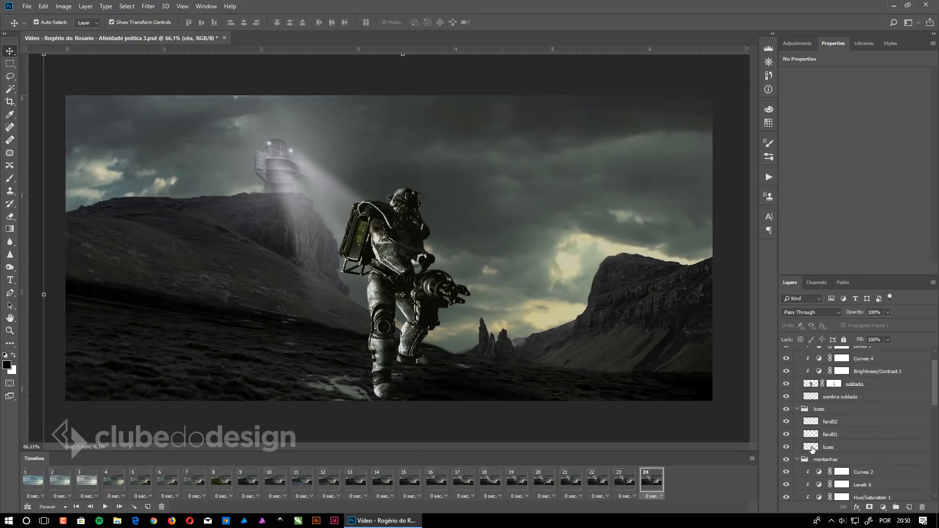
# Step: Play the animation from the first frame and stop it
pyautogui.click(29, 484)
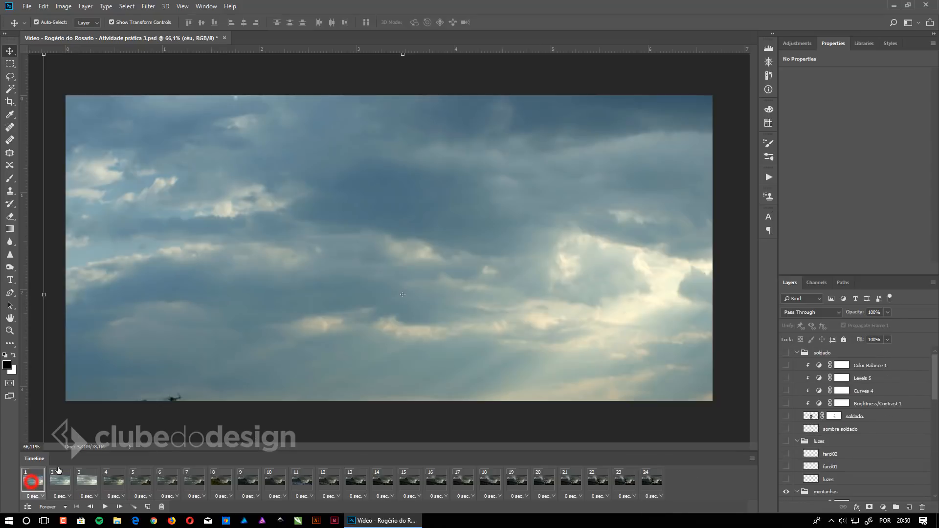
pyautogui.click(106, 507)
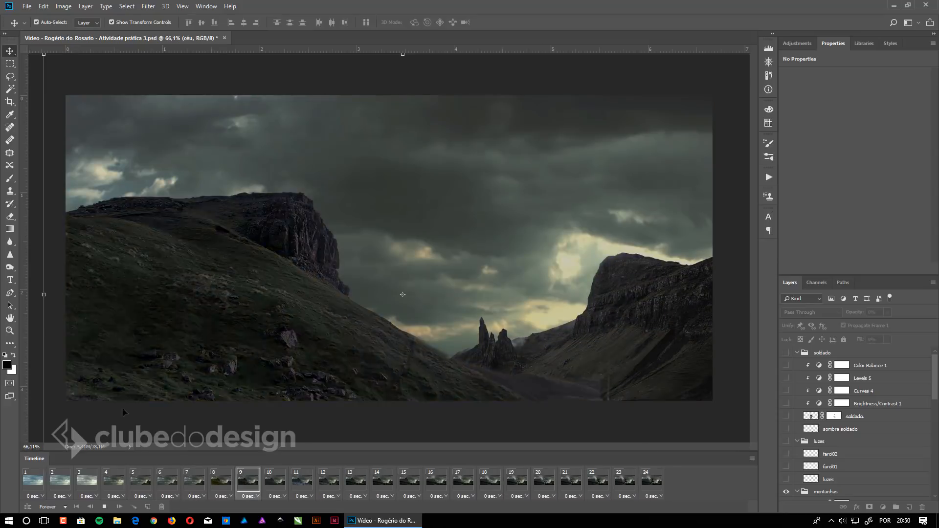
pyautogui.click(105, 506)
# Step: Set the delay of all 24 frames to 0.5 seconds
pyautogui.click(651, 481)
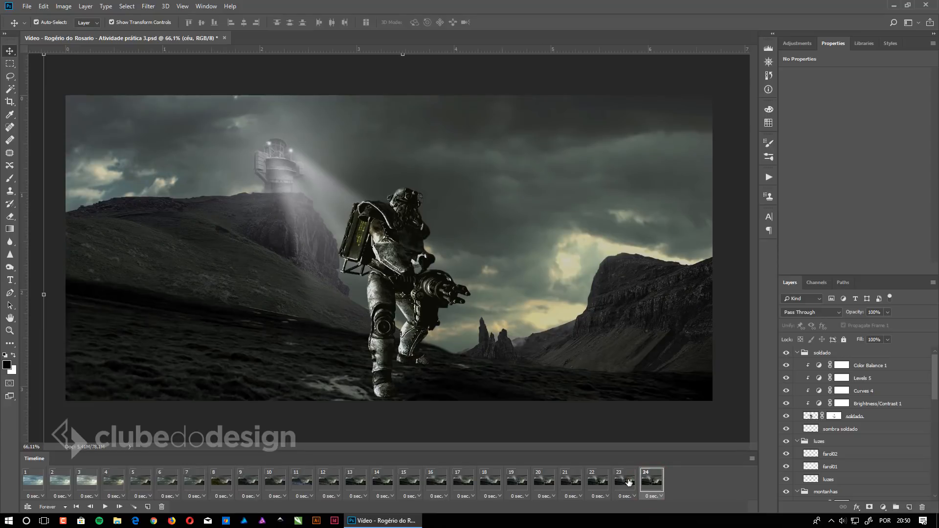
pyautogui.keyDown('shift'); pyautogui.click(34, 486); pyautogui.keyUp('shift')
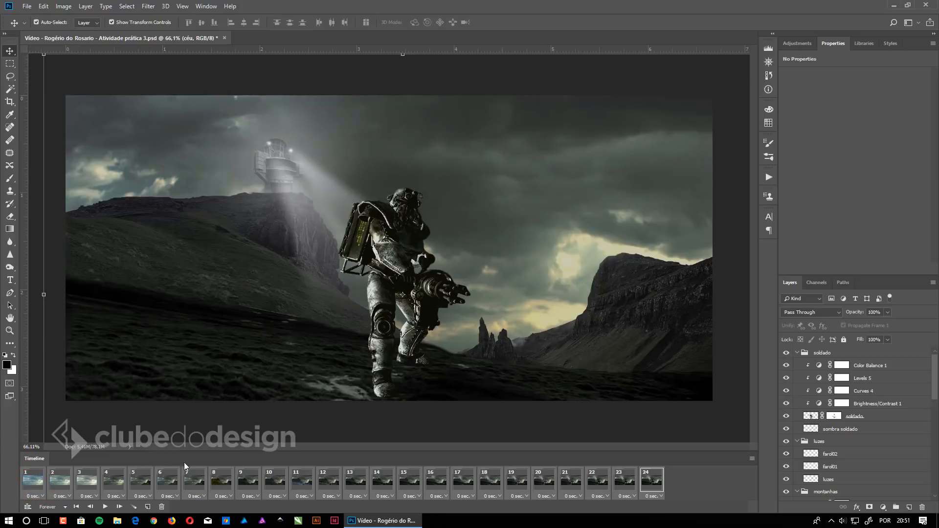
pyautogui.click(41, 496)
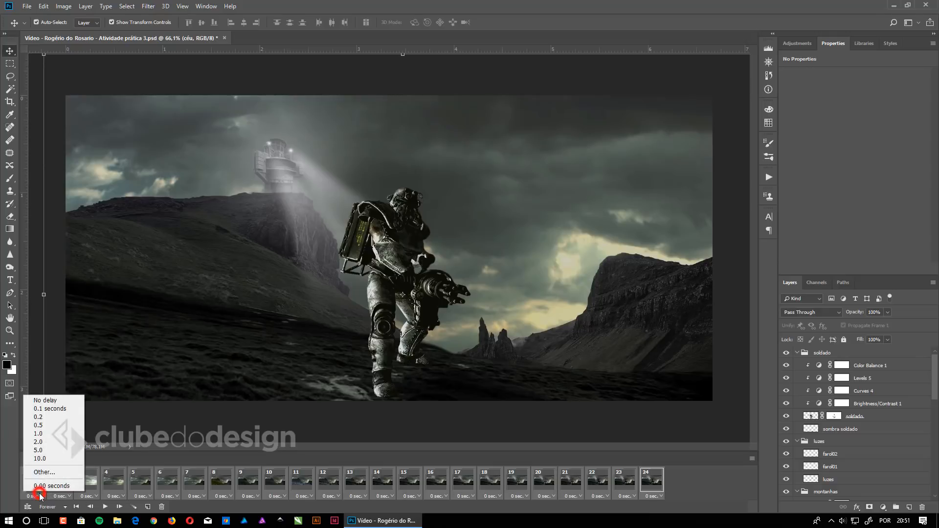
pyautogui.click(39, 425)
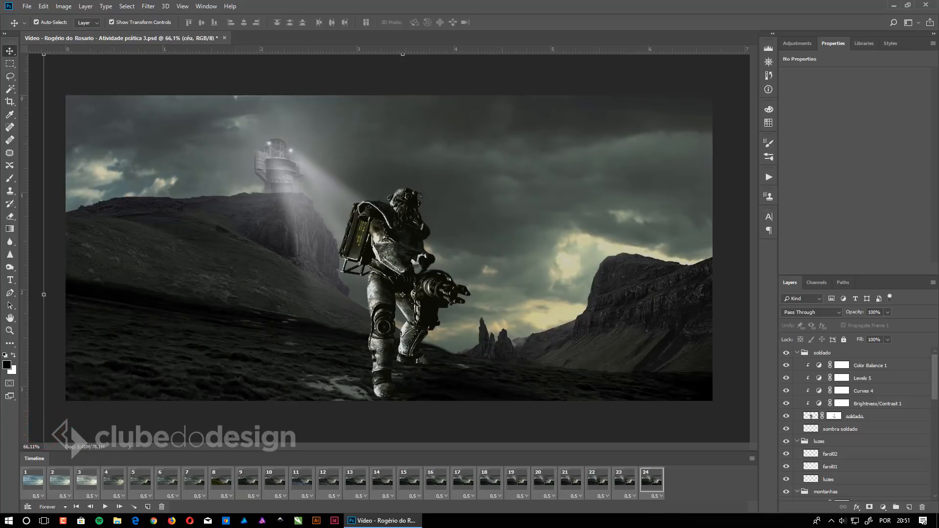
# Step: Preview the animation and set the delay of the last frame, frame 24, to 5 seconds
pyautogui.click(104, 507)
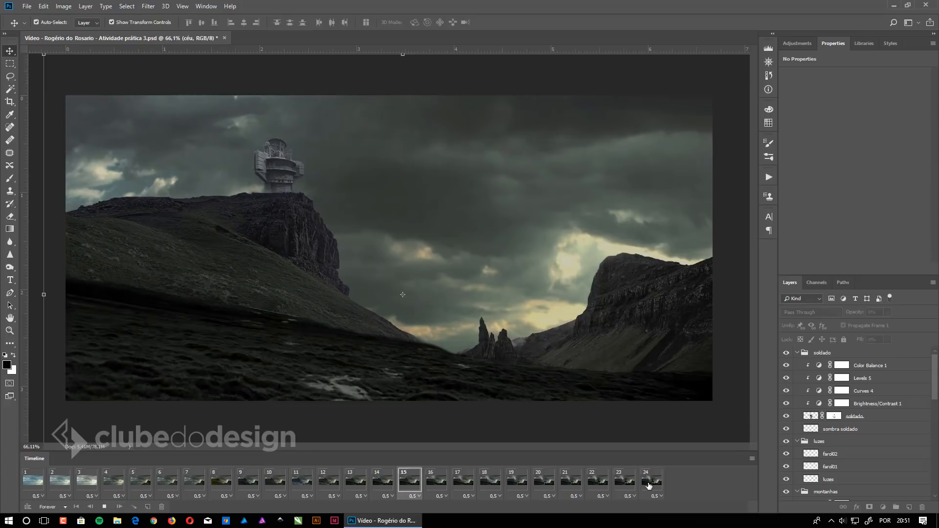
pyautogui.click(649, 483)
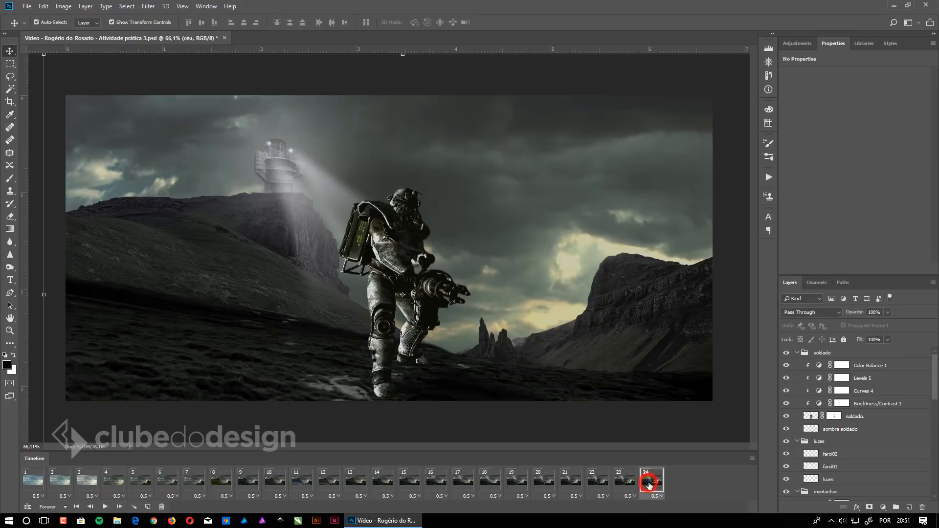
pyautogui.click(660, 496)
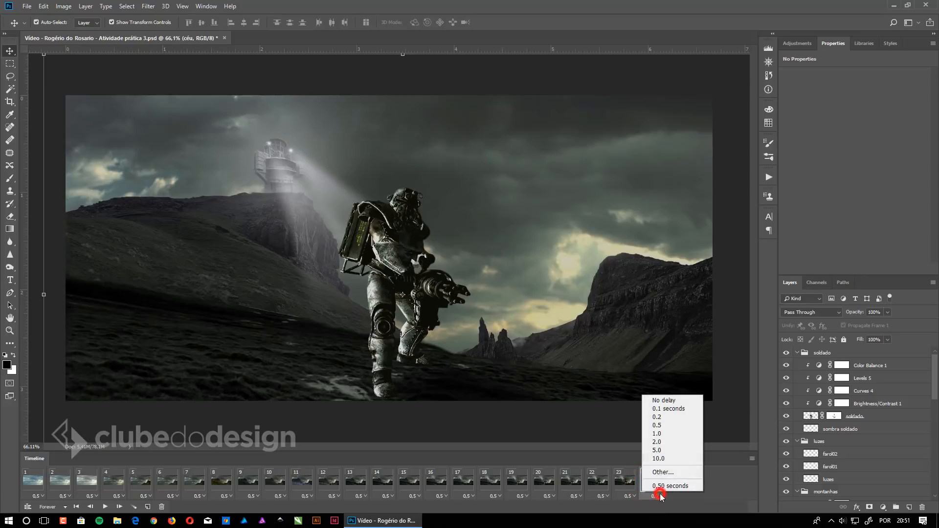
pyautogui.click(659, 449)
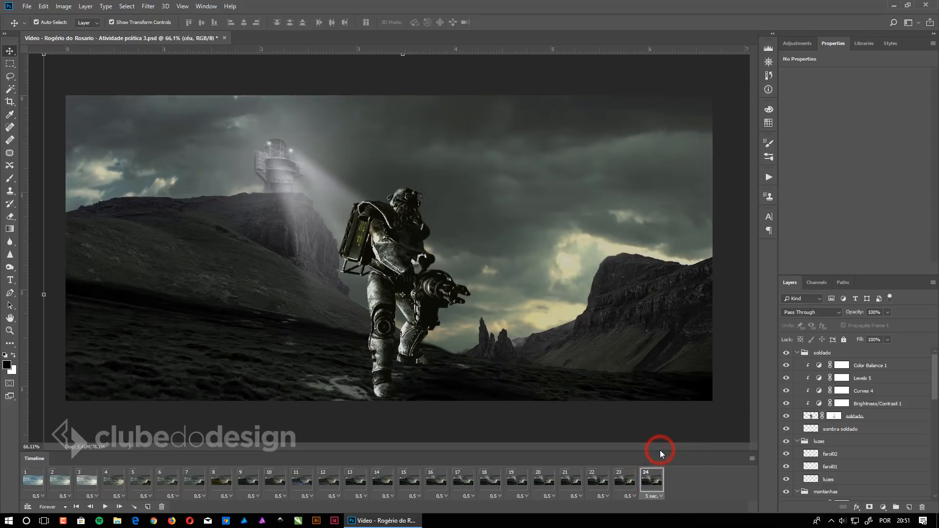
# Step: Play the animation from the first frame, check frames 24 and 3, and return to frame 1
pyautogui.click(37, 483)
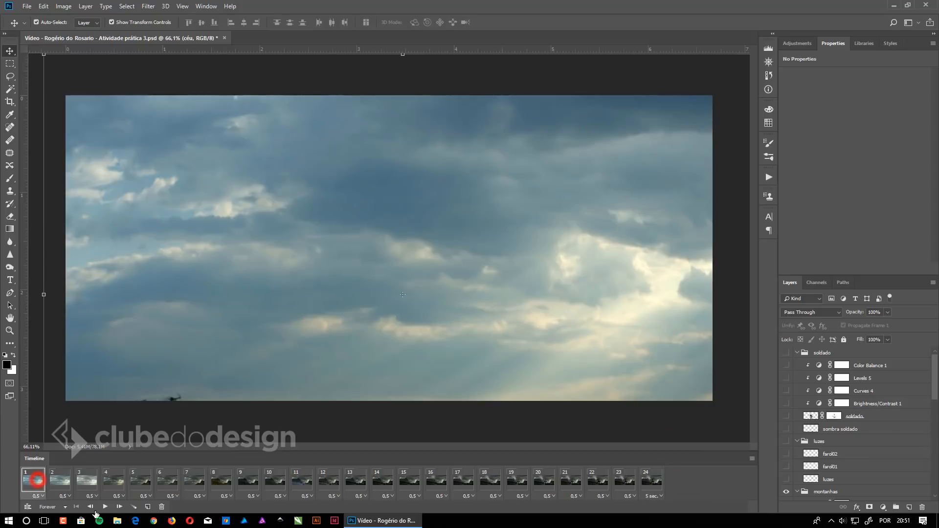
pyautogui.click(104, 507)
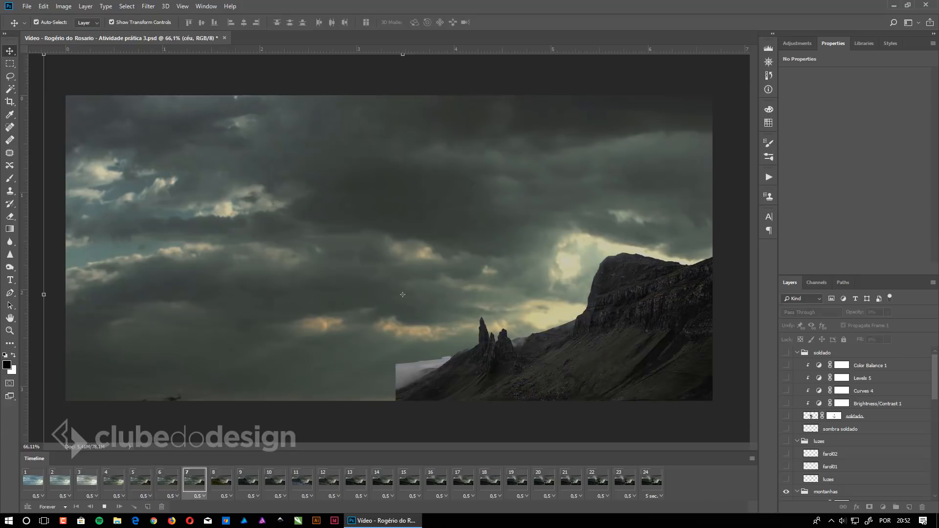
pyautogui.click(649, 479)
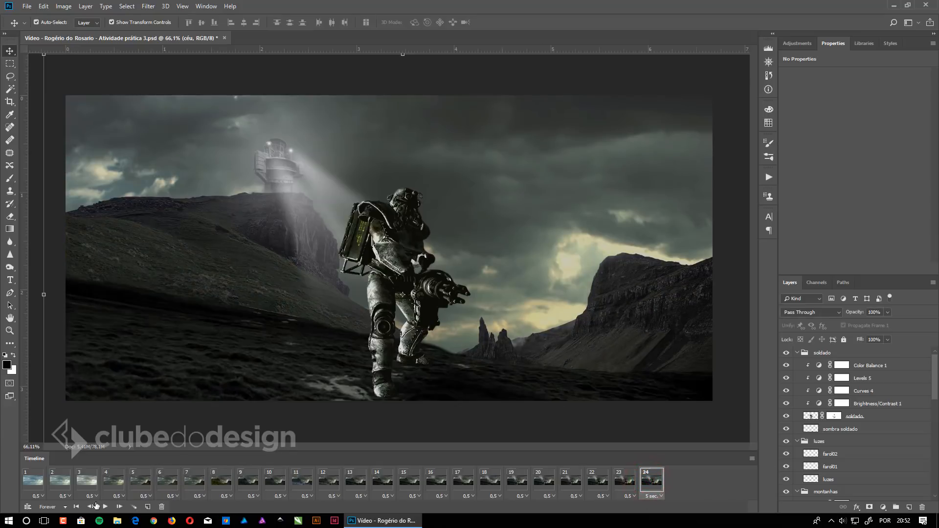
pyautogui.click(87, 479)
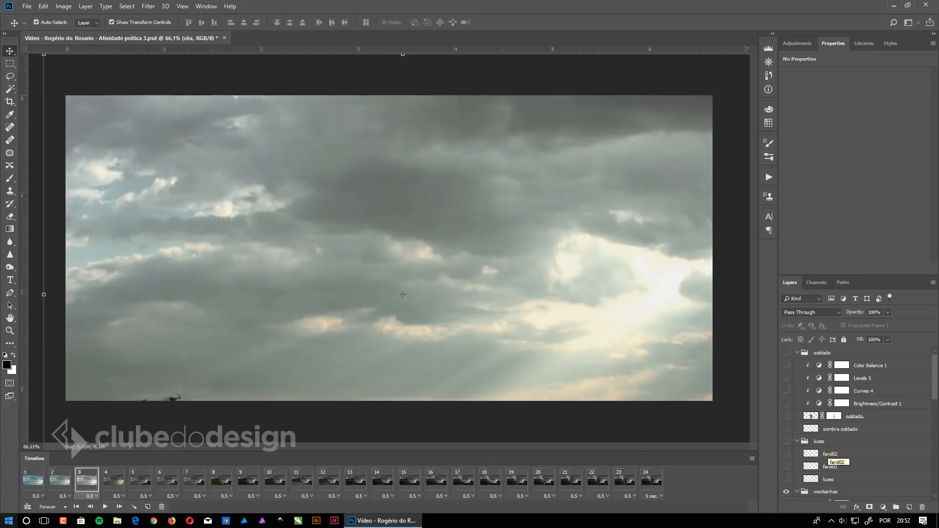
pyautogui.click(30, 479)
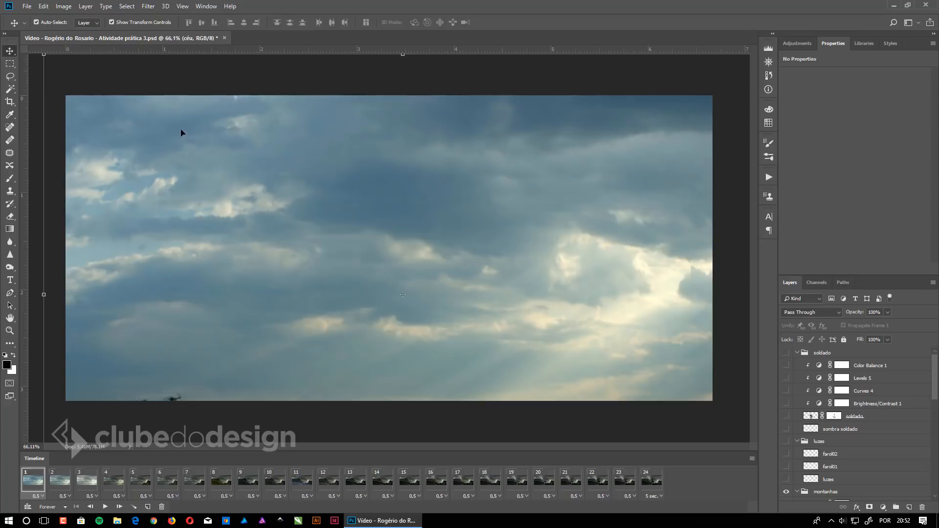
# Step: Open the Save for Web (Legacy) export for the animation
pyautogui.click(29, 7)
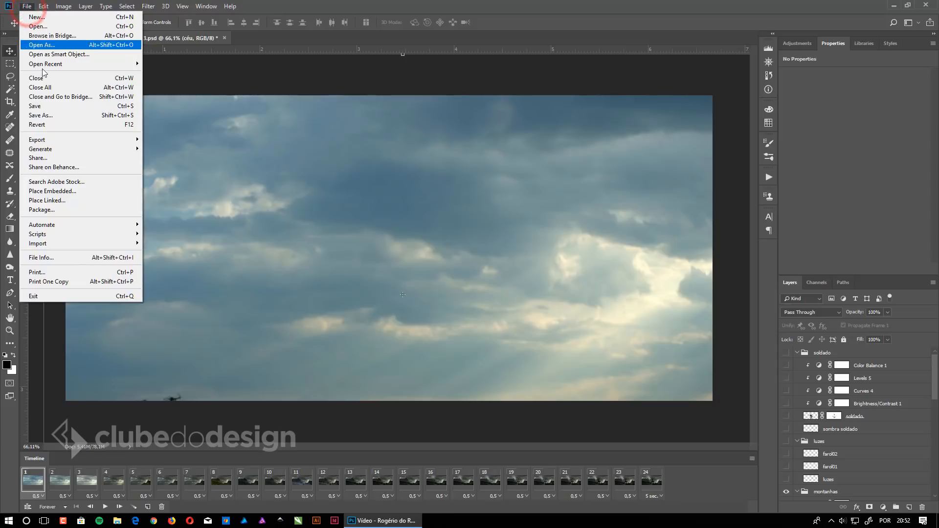
pyautogui.click(35, 139)
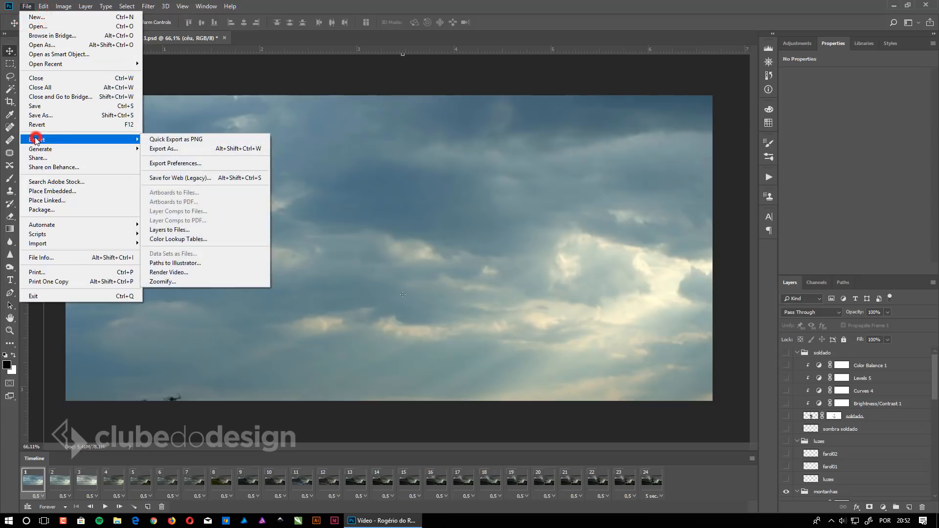
pyautogui.click(191, 178)
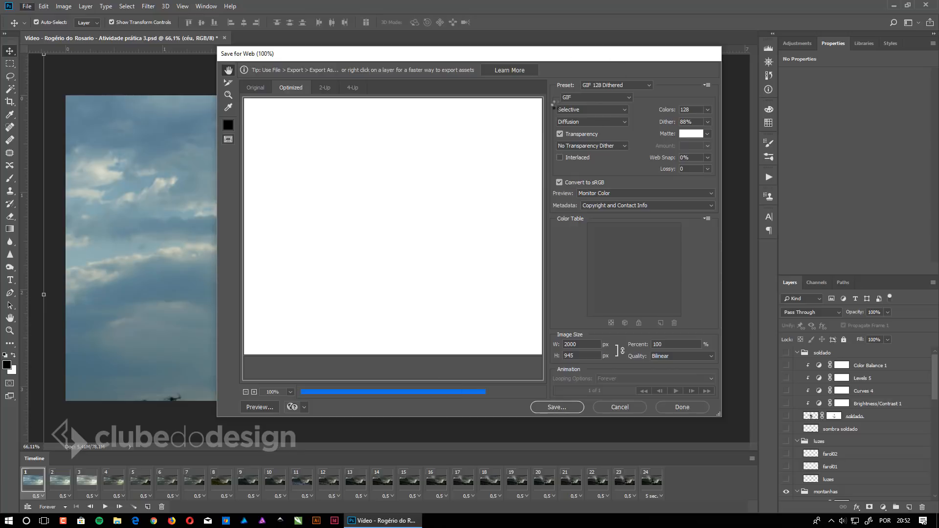
# Step: Compare the GIF 128 No Dither and GIF 128 Dithered presets in the optimized preview, finishing on GIF 128 Dithered
pyautogui.click(602, 87)
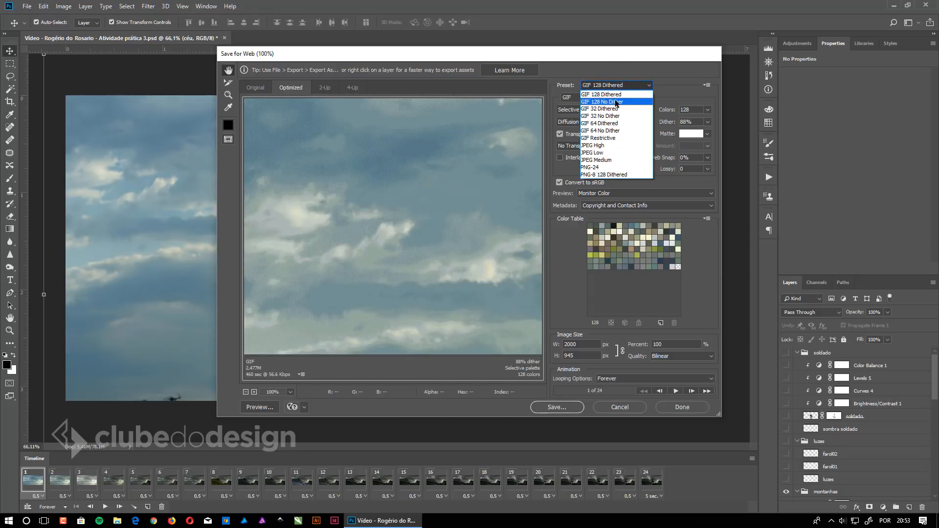
pyautogui.click(615, 102)
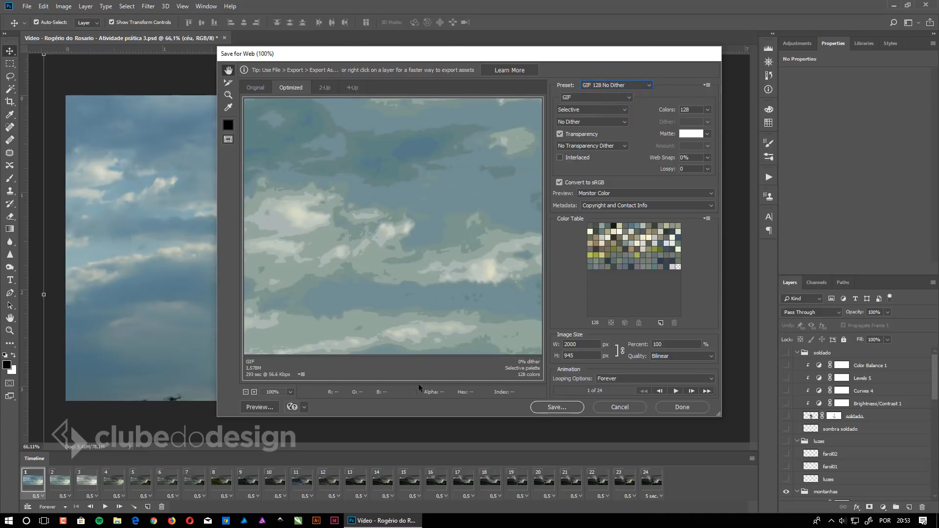
pyautogui.click(606, 85)
pyautogui.click(596, 96)
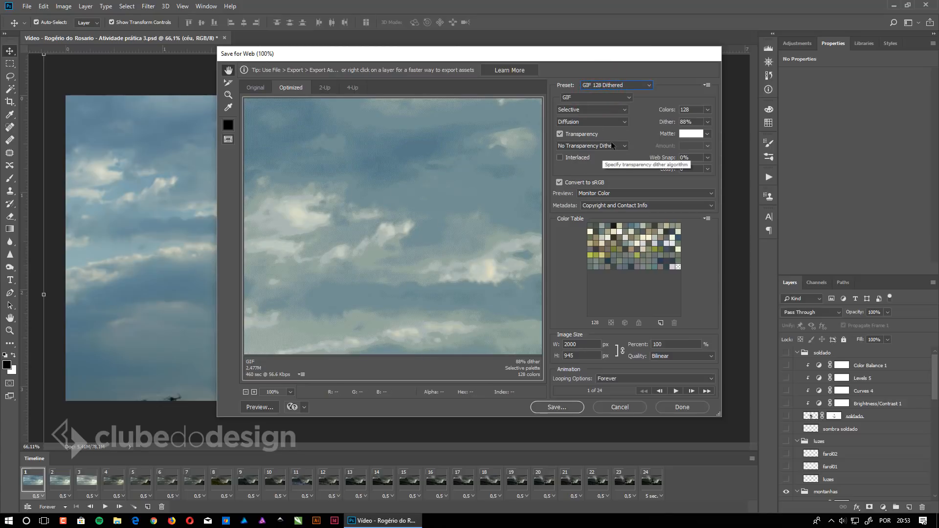
pyautogui.click(627, 87)
pyautogui.click(611, 94)
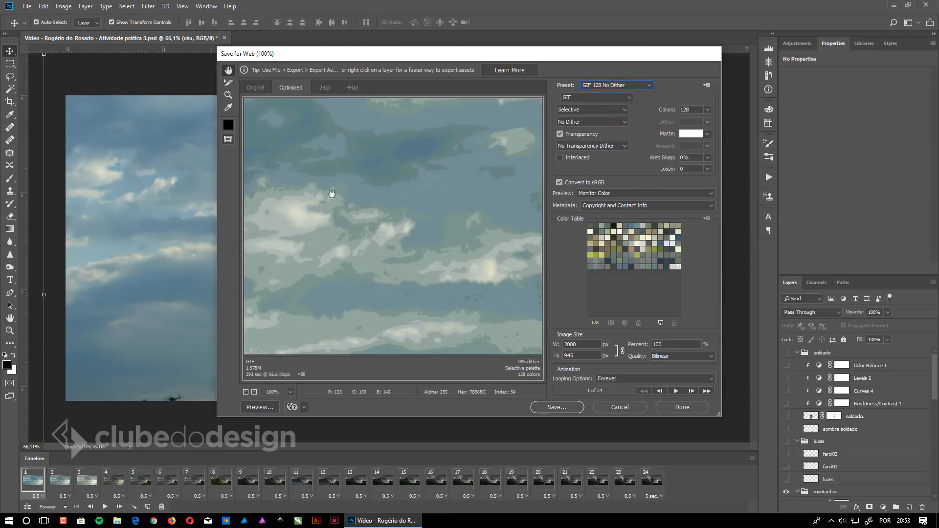
pyautogui.click(623, 86)
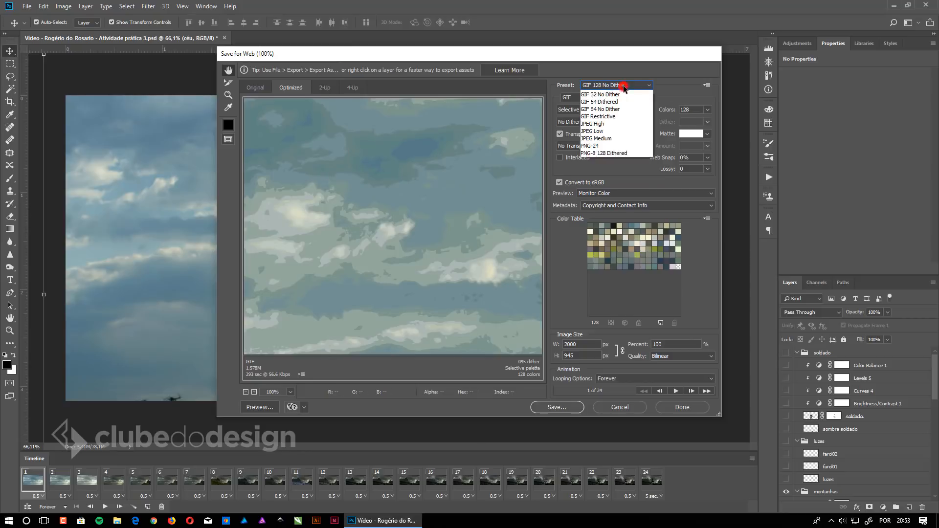
pyautogui.click(605, 95)
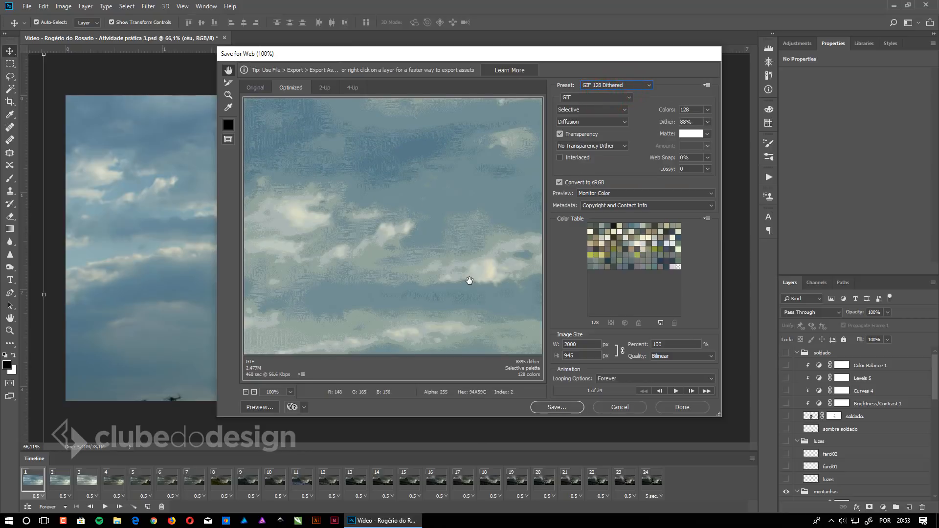
# Step: Examine the dithering quality of the optimized GIF preview at magnifications up to 400% and back at 33.3%
pyautogui.click(245, 392)
pyautogui.click(245, 392)
pyautogui.click(245, 392)
pyautogui.click(245, 392)
pyautogui.click(254, 391)
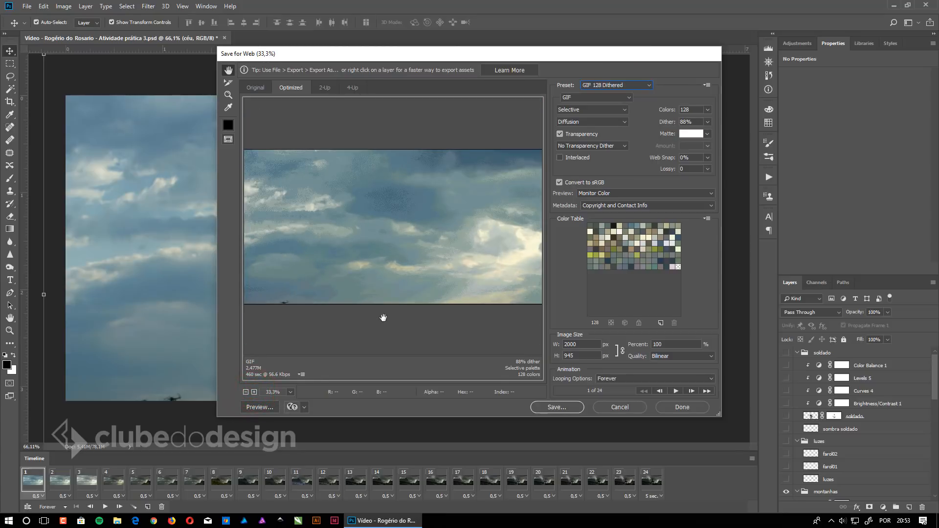
pyautogui.click(254, 391)
pyautogui.click(254, 392)
pyautogui.click(254, 392)
pyautogui.click(254, 391)
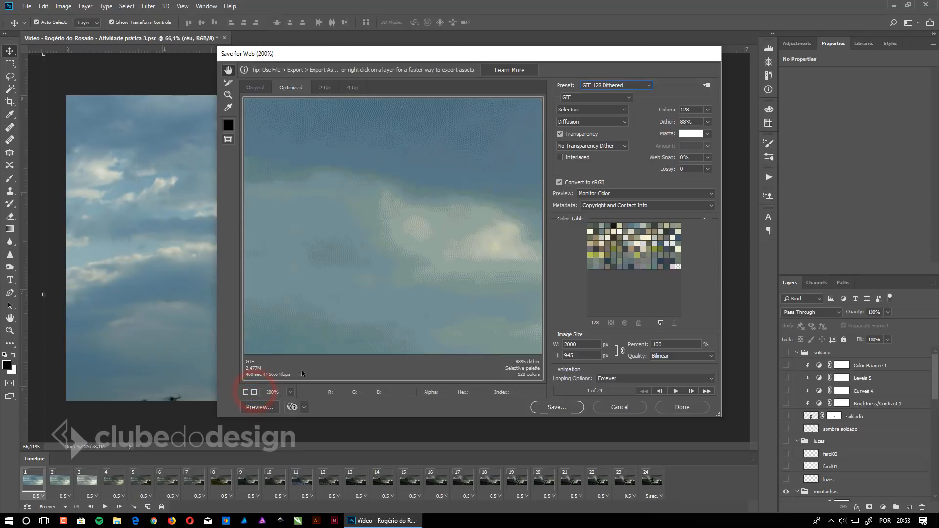
pyautogui.click(255, 392)
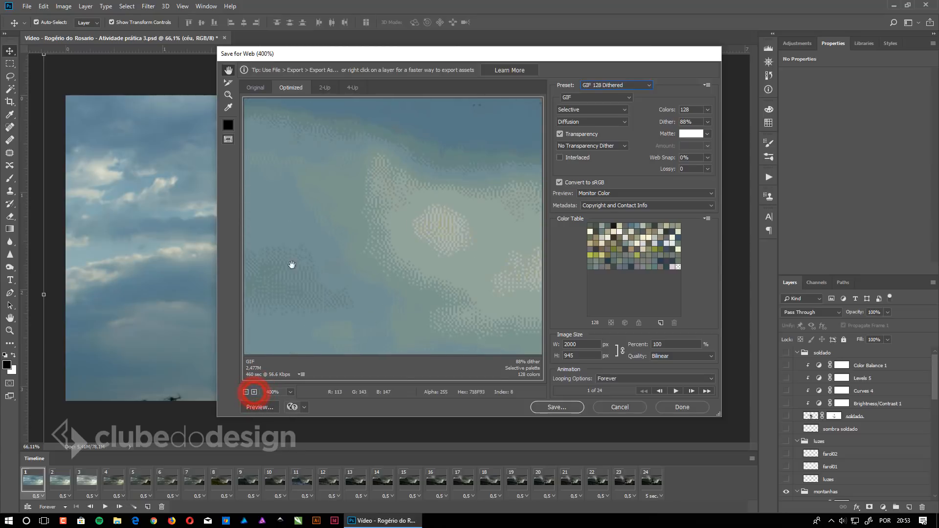
pyautogui.click(246, 392)
pyautogui.click(246, 393)
pyautogui.click(246, 393)
pyautogui.click(245, 393)
pyautogui.click(246, 392)
pyautogui.click(246, 393)
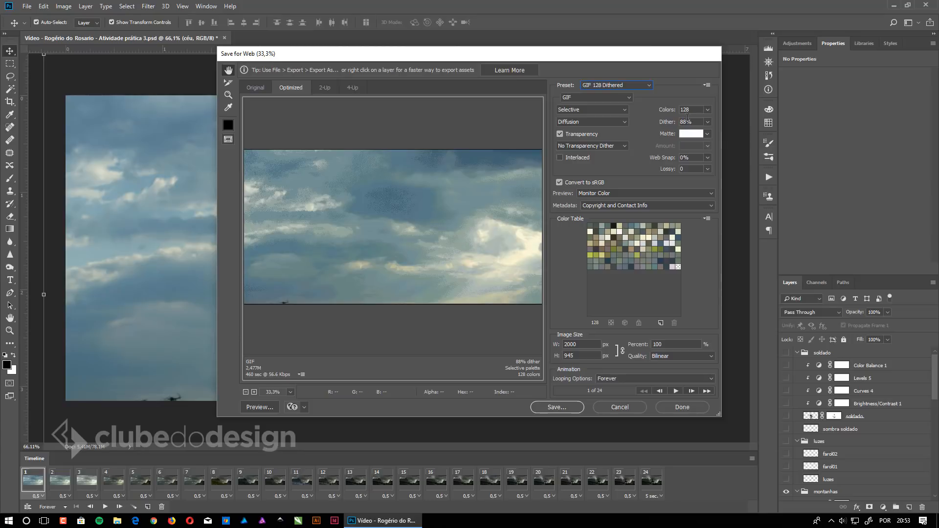
# Step: Set the GIF export to 256 colors and turn off transparency
pyautogui.click(707, 114)
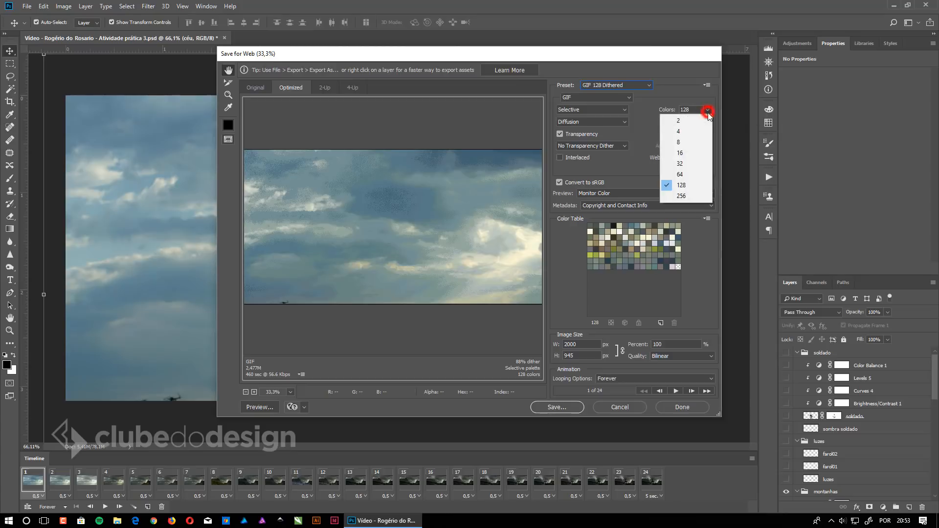
pyautogui.click(685, 198)
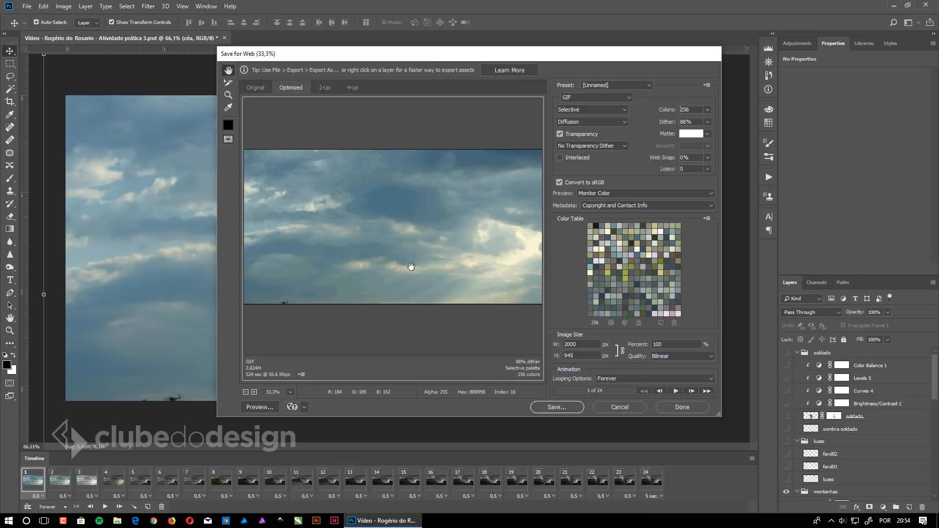
pyautogui.click(707, 110)
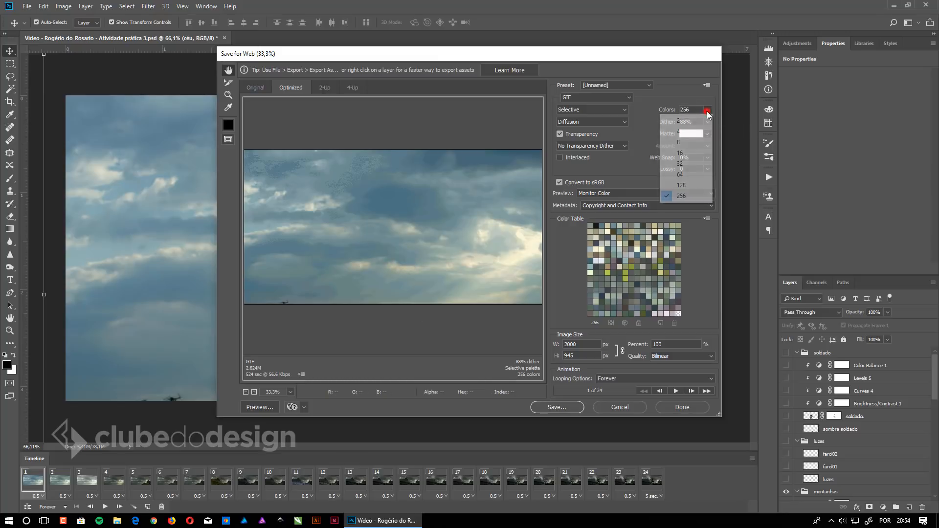
pyautogui.click(677, 195)
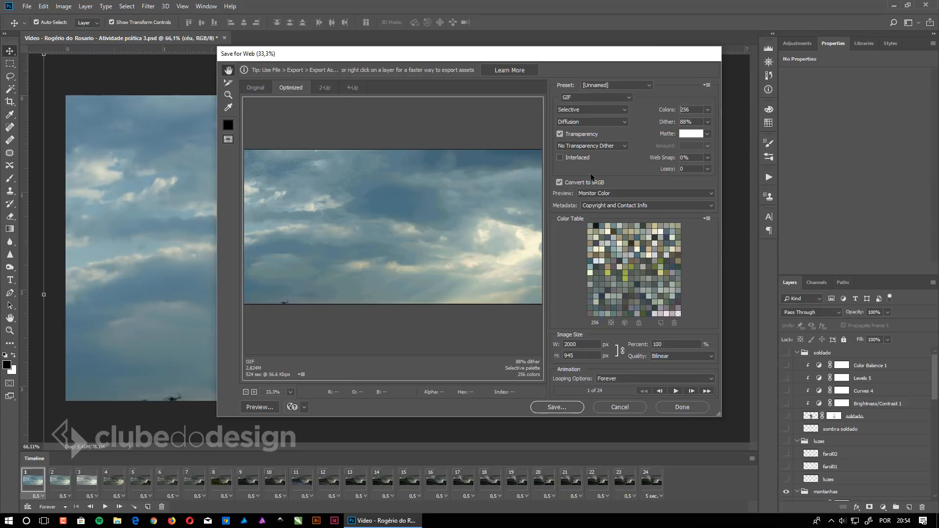
pyautogui.click(559, 133)
# Step: Check the export's width and height values and its resampling quality option
pyautogui.click(581, 356)
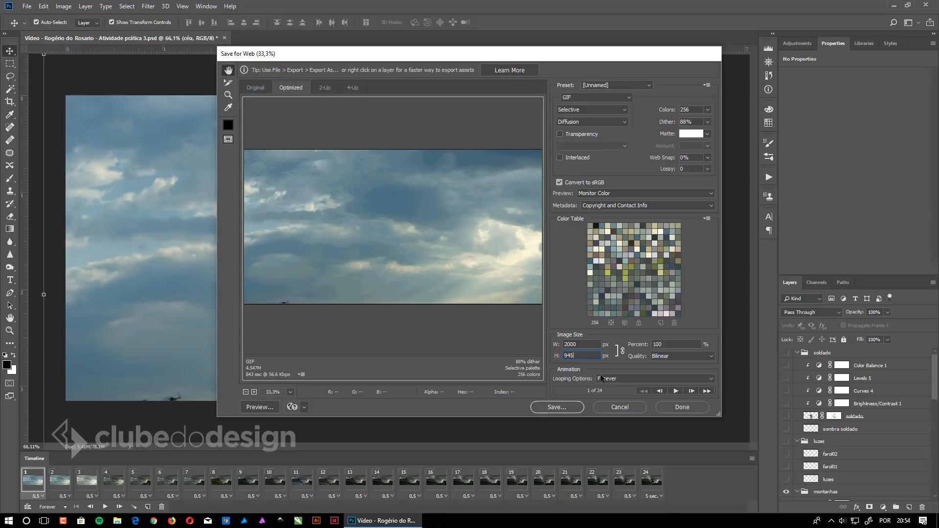
pyautogui.click(590, 344)
pyautogui.doubleClick(590, 344)
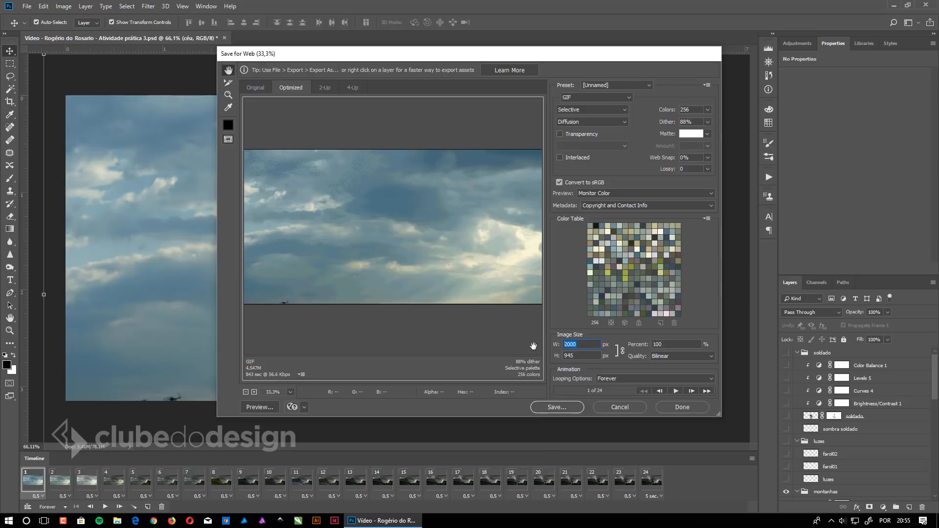
pyautogui.click(584, 355)
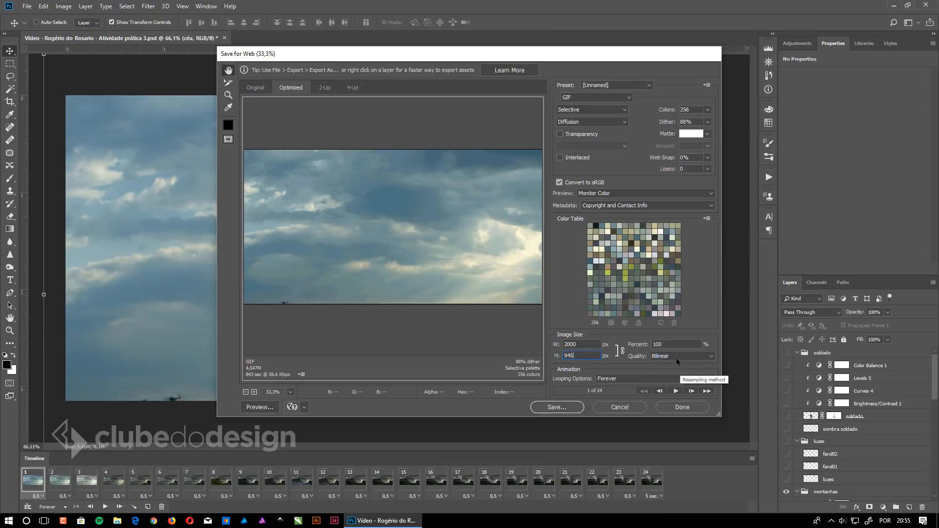
pyautogui.click(675, 356)
pyautogui.click(671, 375)
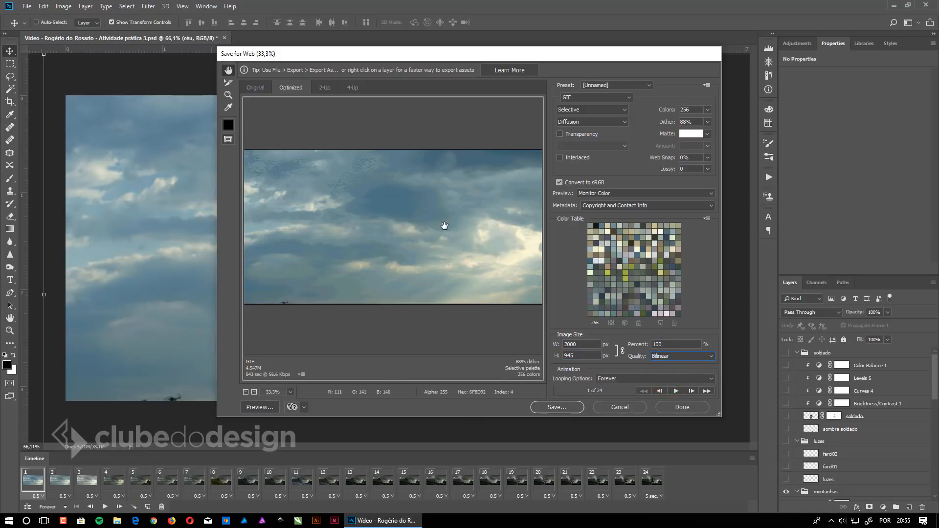
pyautogui.click(585, 343)
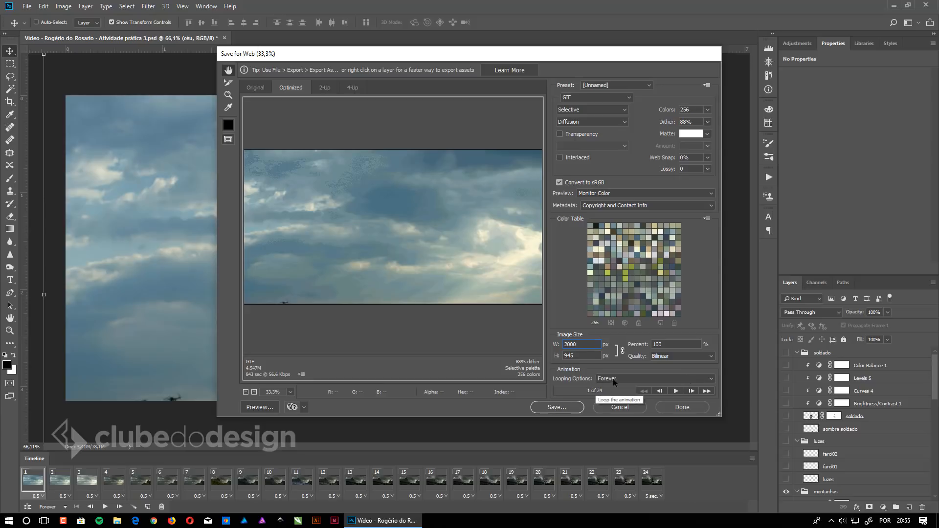
# Step: Save the optimized GIF to the desktop as Images Only under the suggested file name
pyautogui.click(553, 407)
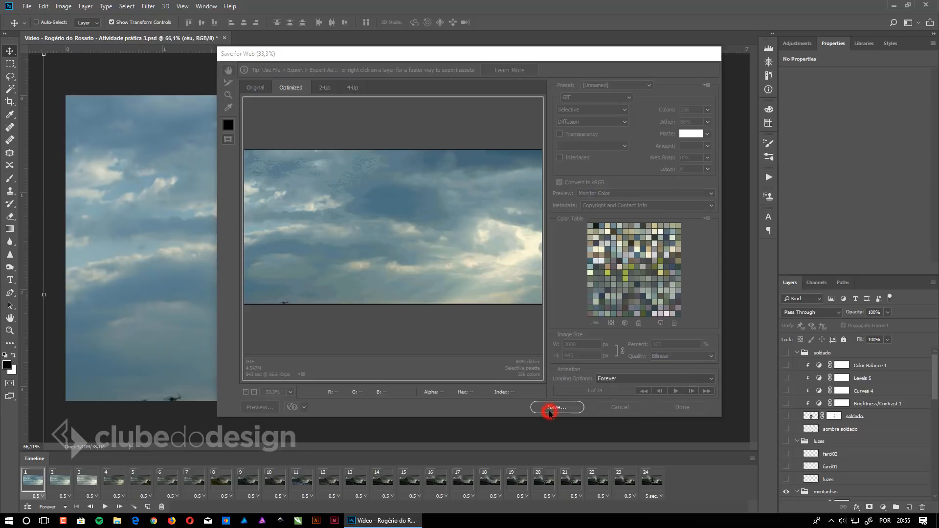
pyautogui.click(245, 147)
pyautogui.click(241, 146)
pyautogui.click(343, 267)
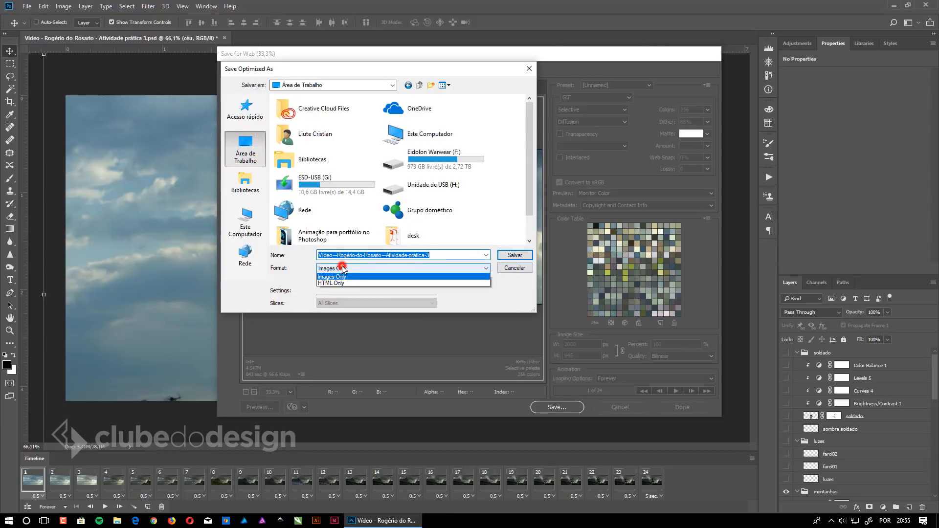
pyautogui.click(326, 284)
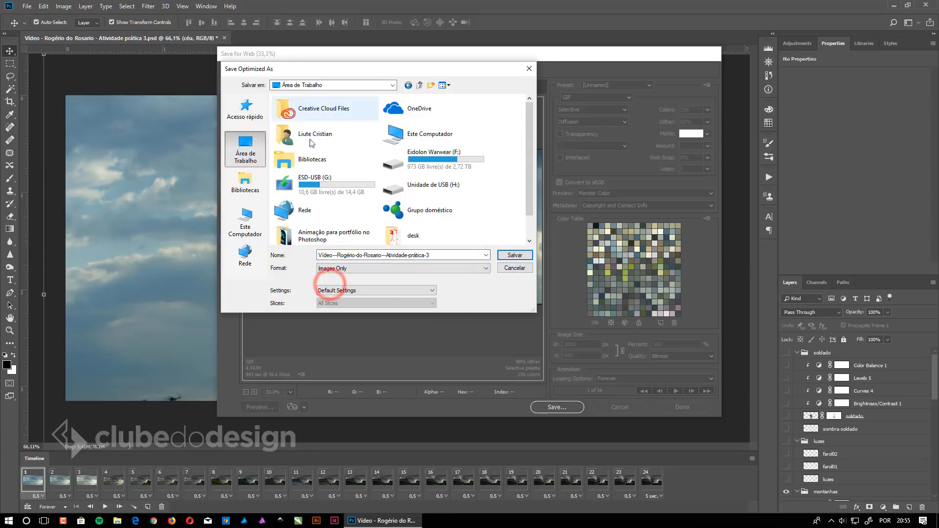
pyautogui.click(516, 256)
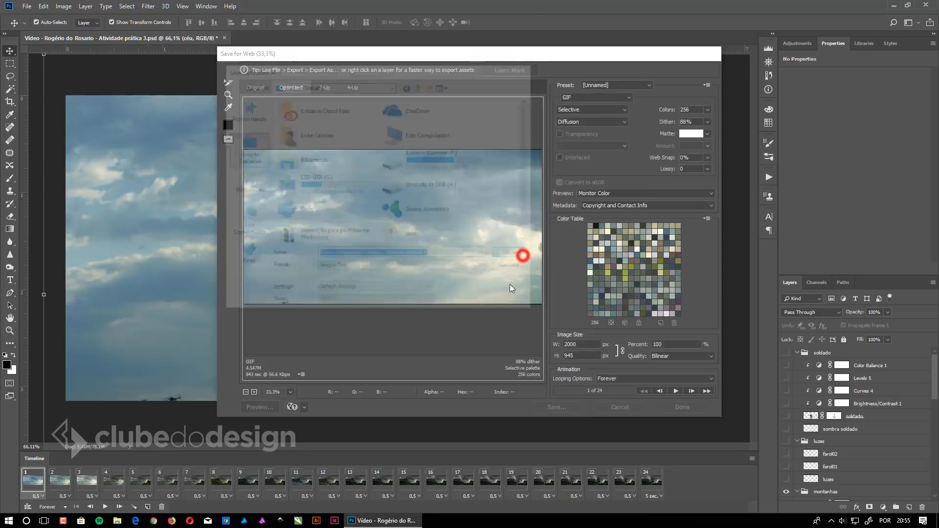
pyautogui.click(495, 213)
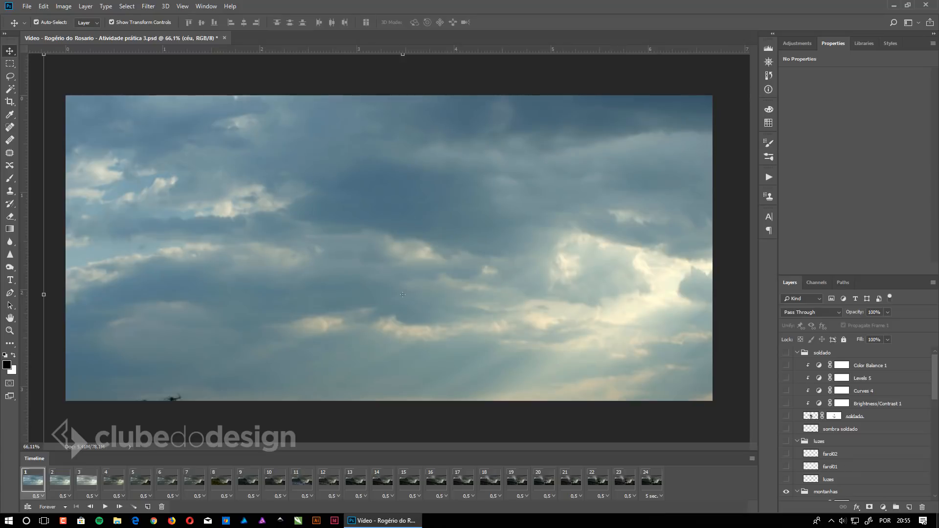
# Step: Show the desktop and open the exported GIF in the Opera browser to view the animation
pyautogui.press('super+d')
pyautogui.click(590, 259)
pyautogui.click(347, 162)
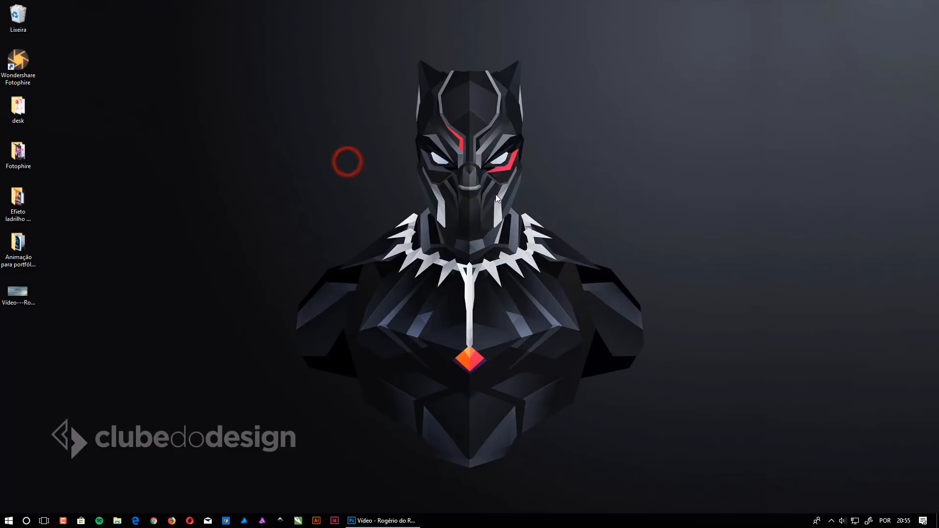
pyautogui.click(19, 293)
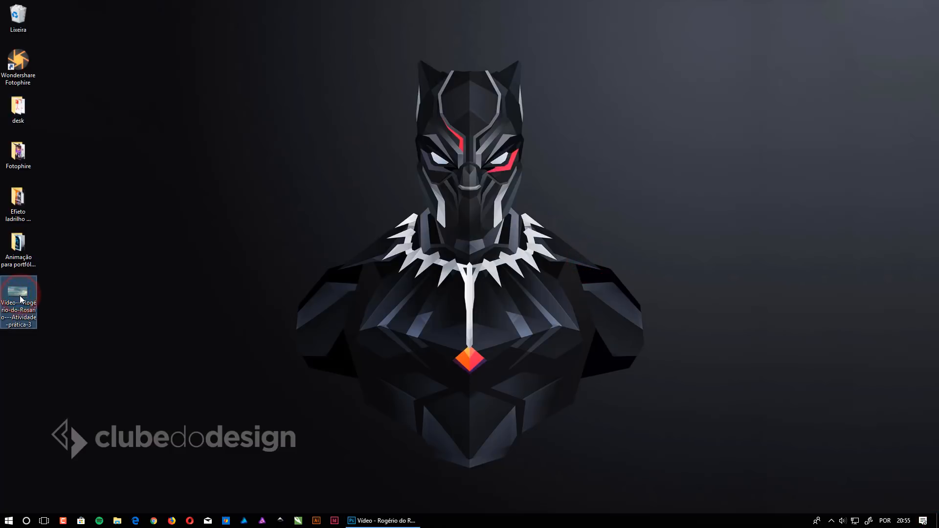
pyautogui.rightClick(20, 297)
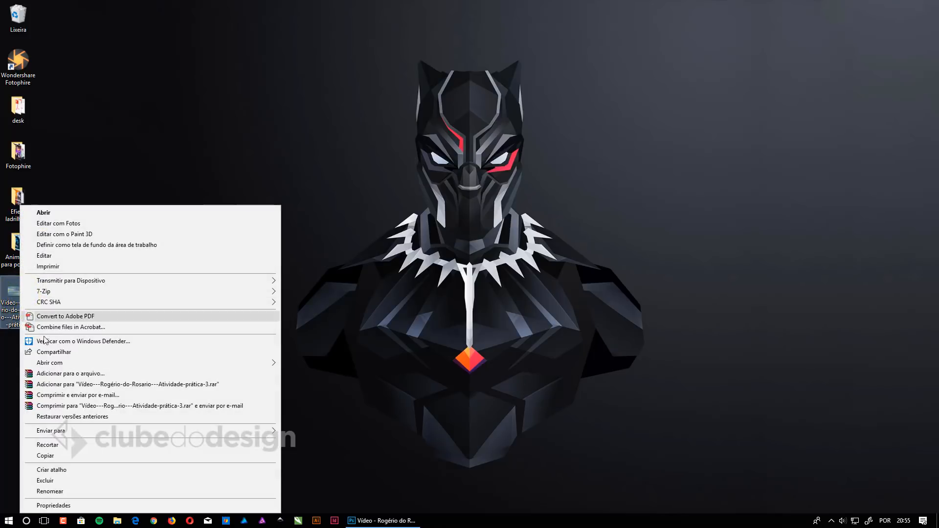
pyautogui.click(54, 362)
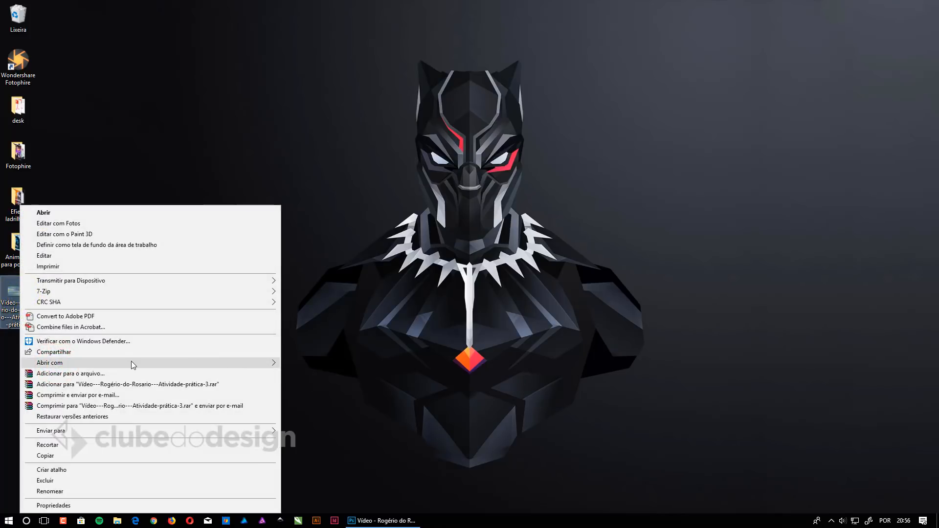
pyautogui.moveTo(130, 362)
pyautogui.click(323, 440)
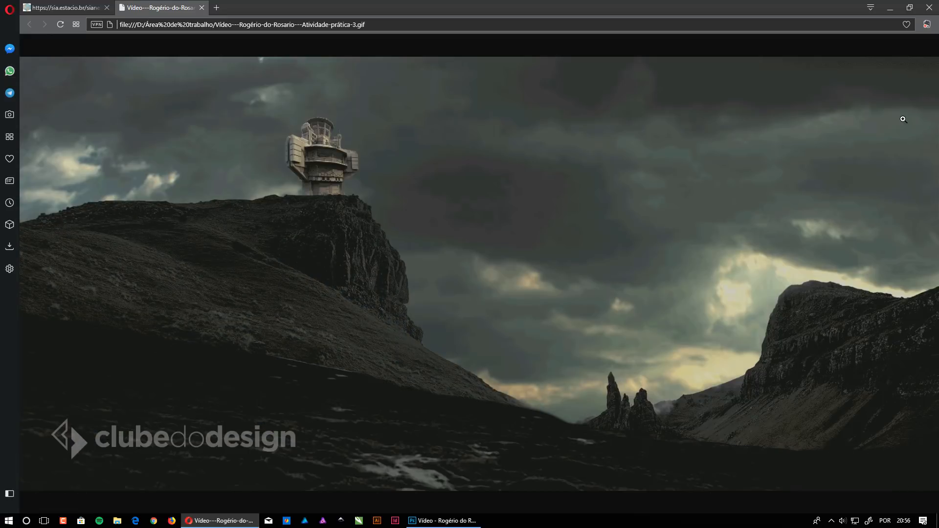
# Step: Locate the exported GIF file on the desktop, then return to Opera and watch the animation through to the soldier frame
pyautogui.click(890, 8)
pyautogui.click(581, 230)
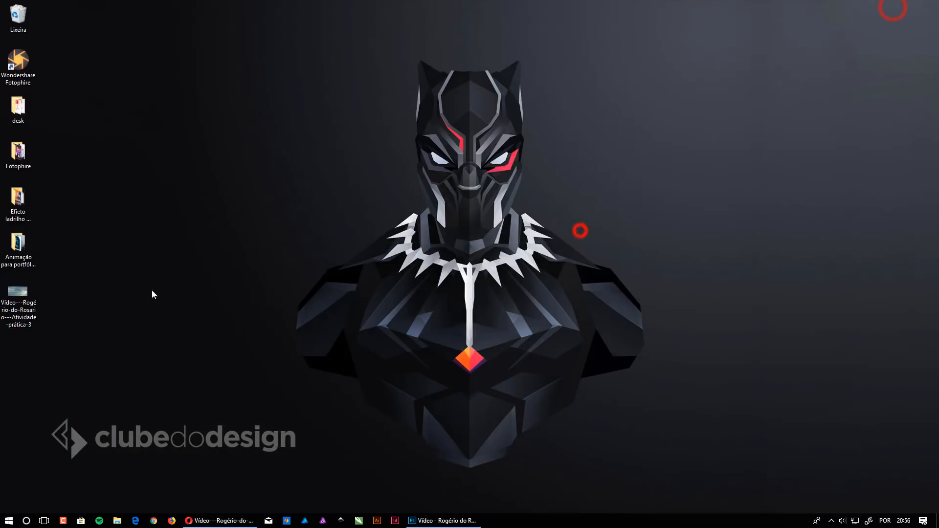
pyautogui.click(11, 299)
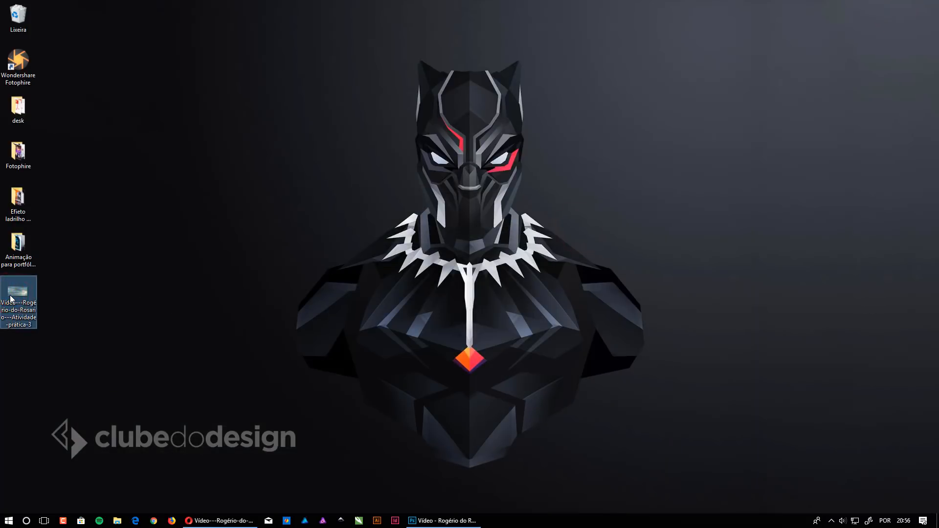
pyautogui.click(223, 521)
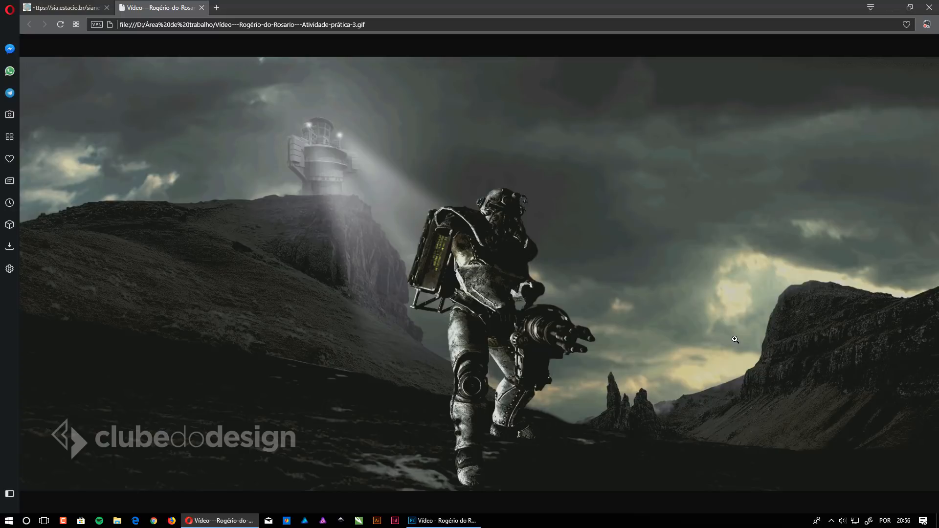
# Step: Switch back to Photoshop, review the layer groups from soldado down to céu, and deselect the active layer
pyautogui.click(443, 521)
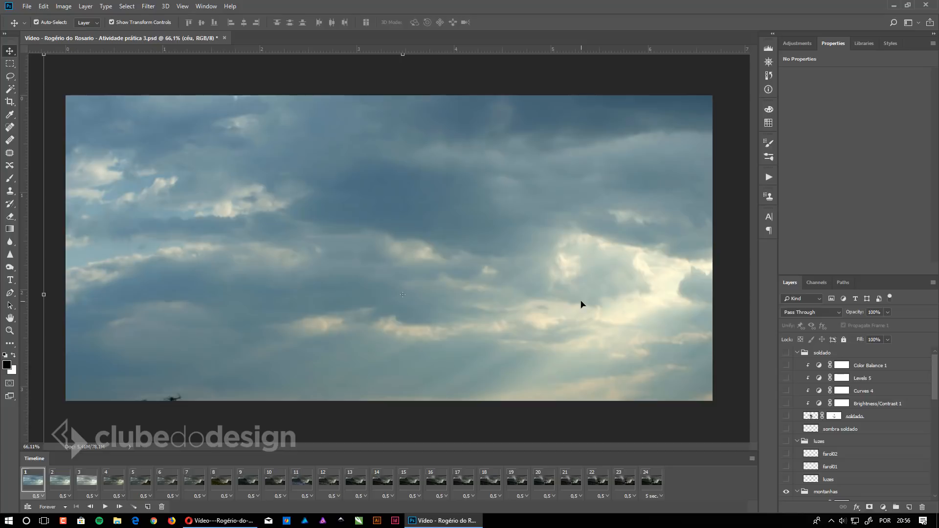
pyautogui.scroll(-5, 859, 438)
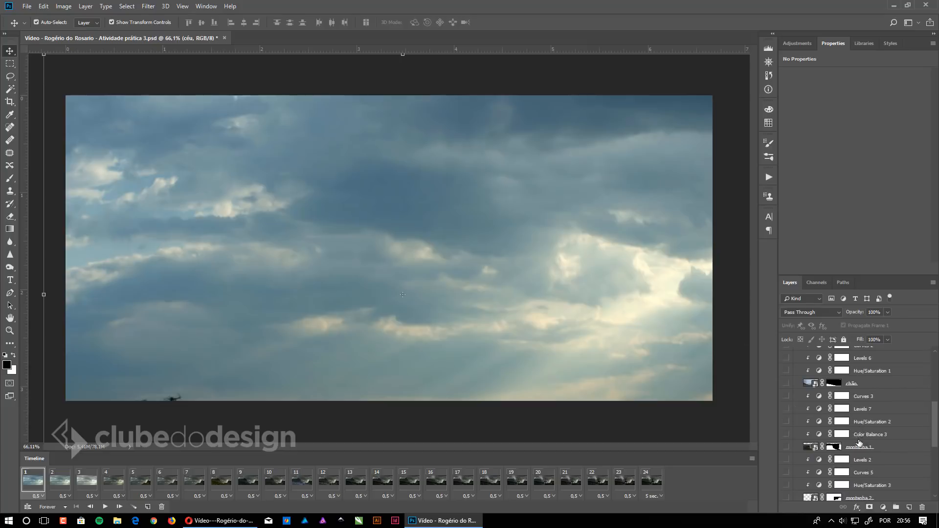
pyautogui.scroll(-2, 859, 439)
pyautogui.scroll(4, 865, 464)
pyautogui.scroll(4, 871, 482)
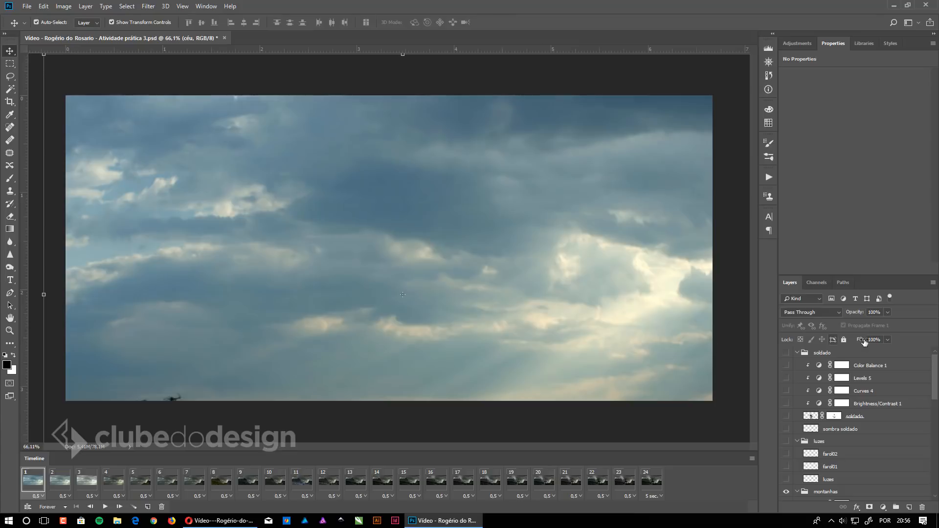
pyautogui.scroll(-3, 857, 360)
pyautogui.scroll(-6, 870, 415)
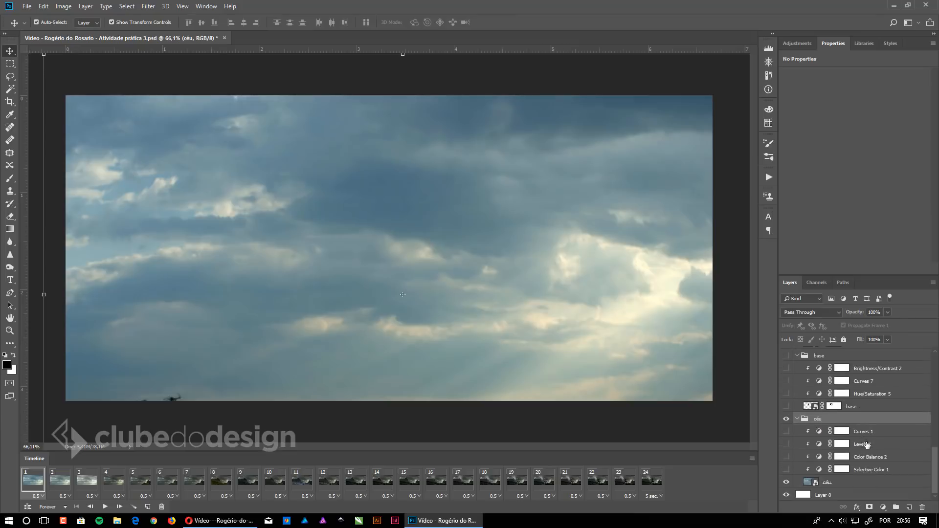
pyautogui.scroll(10, 898, 462)
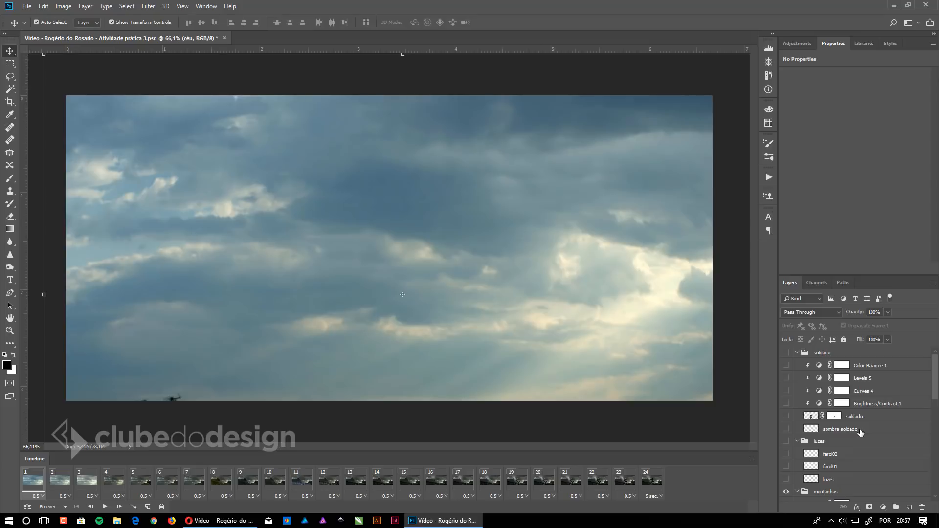
pyautogui.click(721, 86)
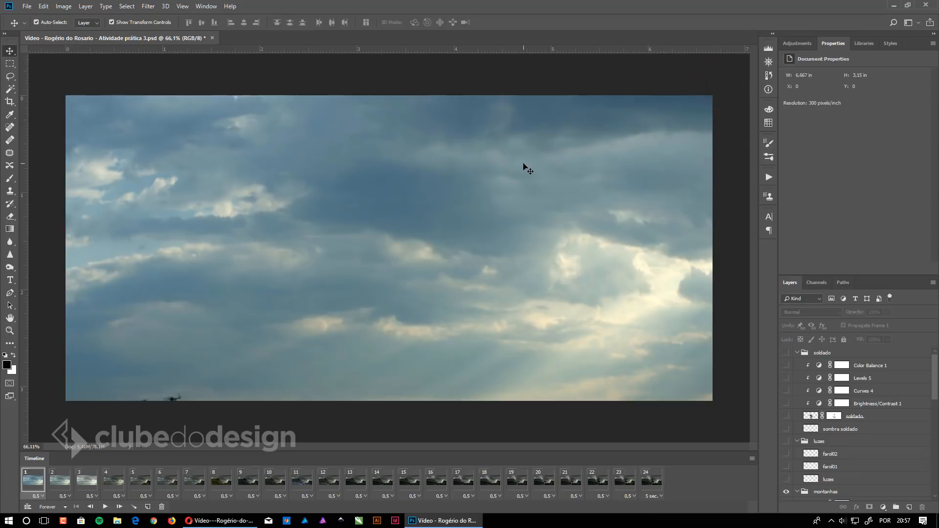